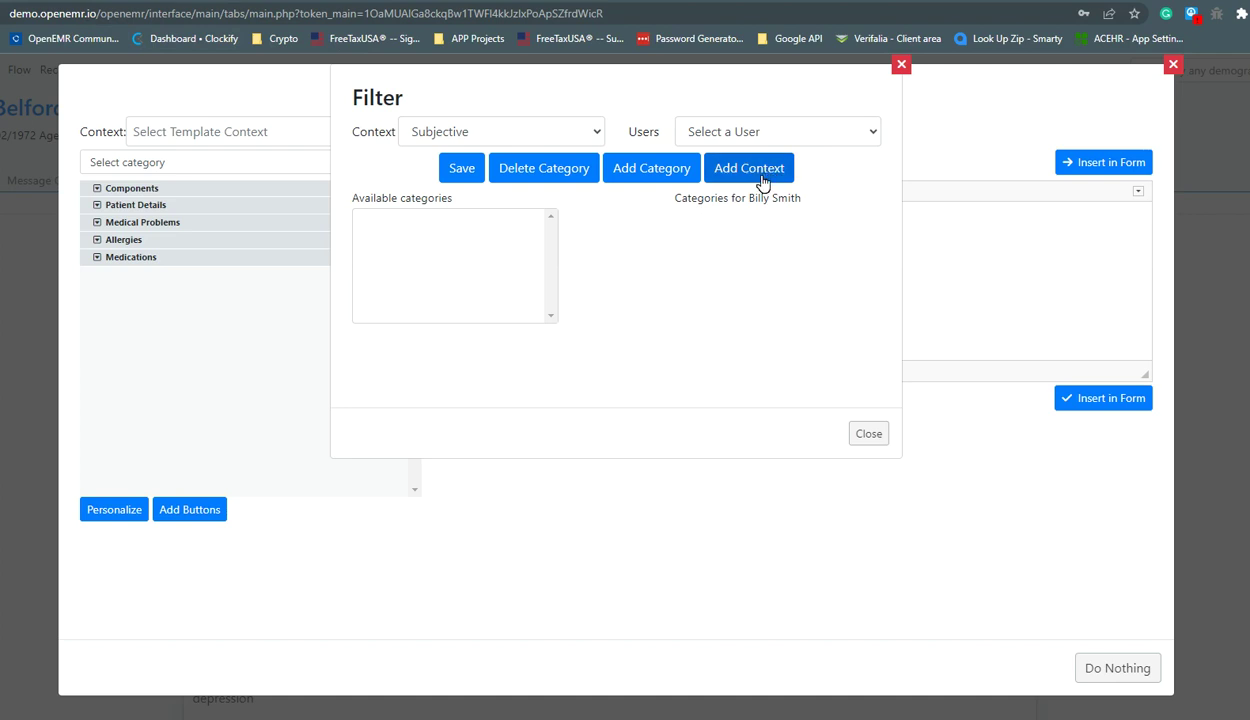
Add a new Treatments category under the Subjective context
left_click(716, 145)
left_click(716, 145)
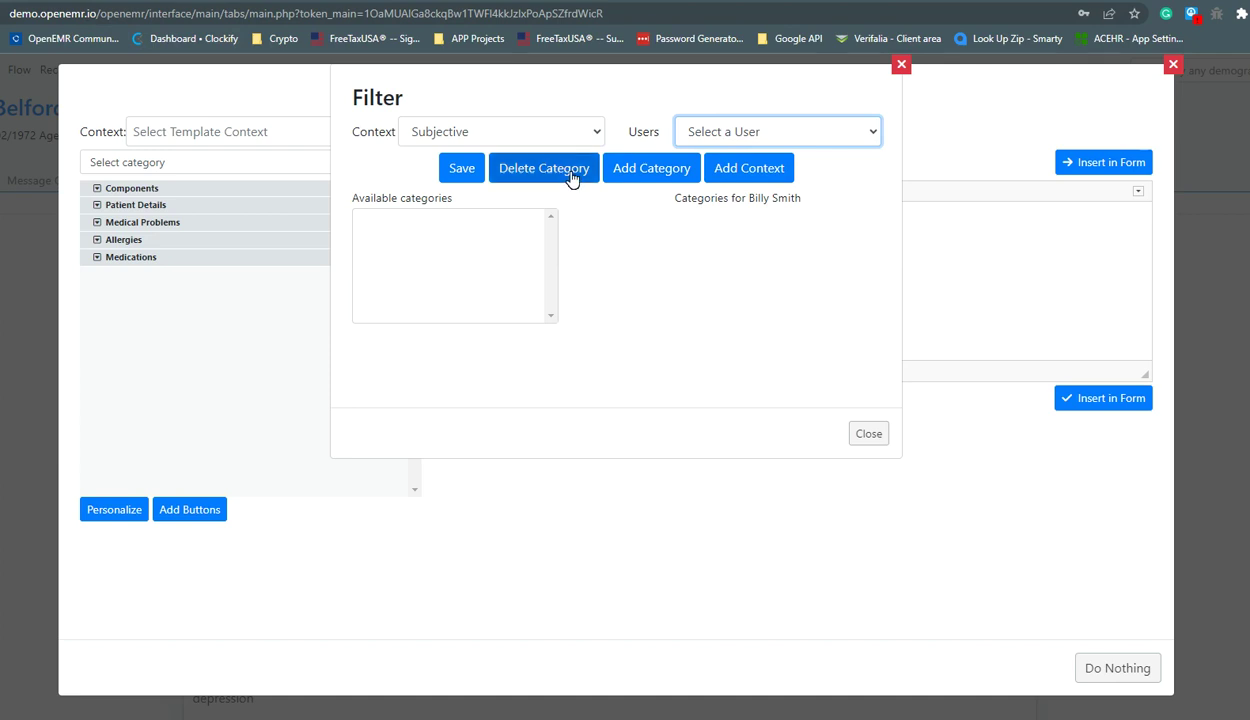
left_click(518, 143)
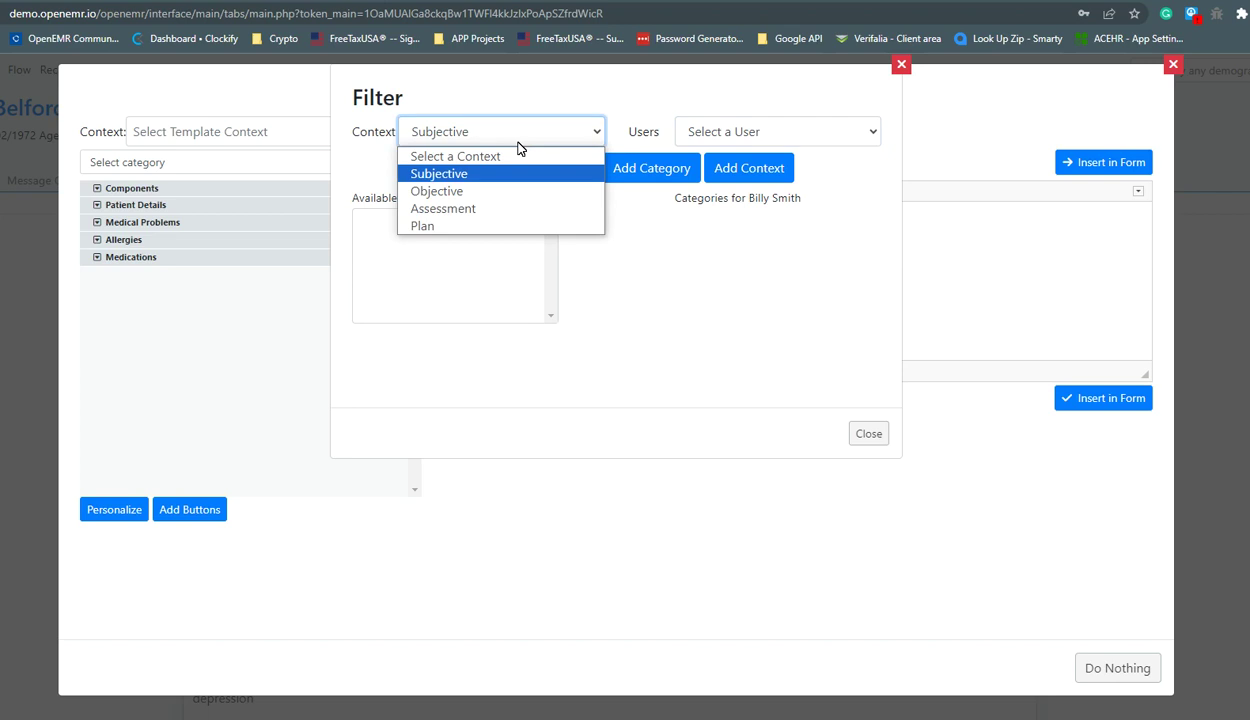
left_click(462, 174)
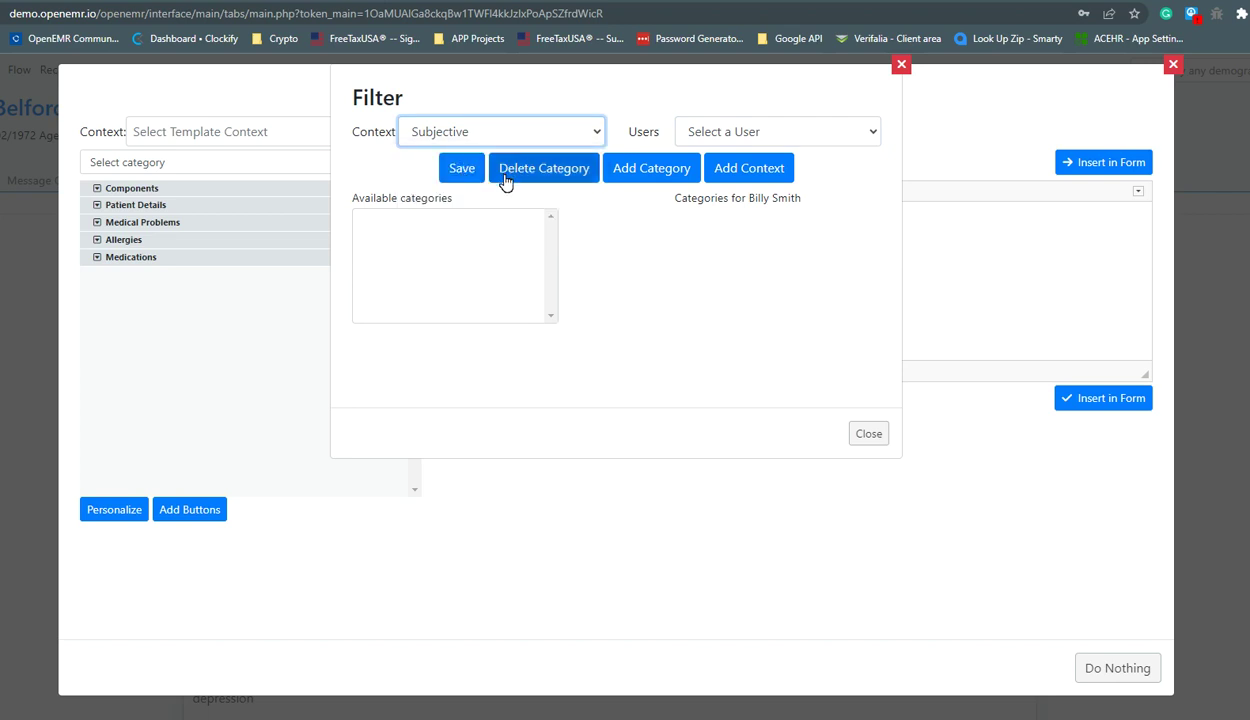
left_click(653, 178)
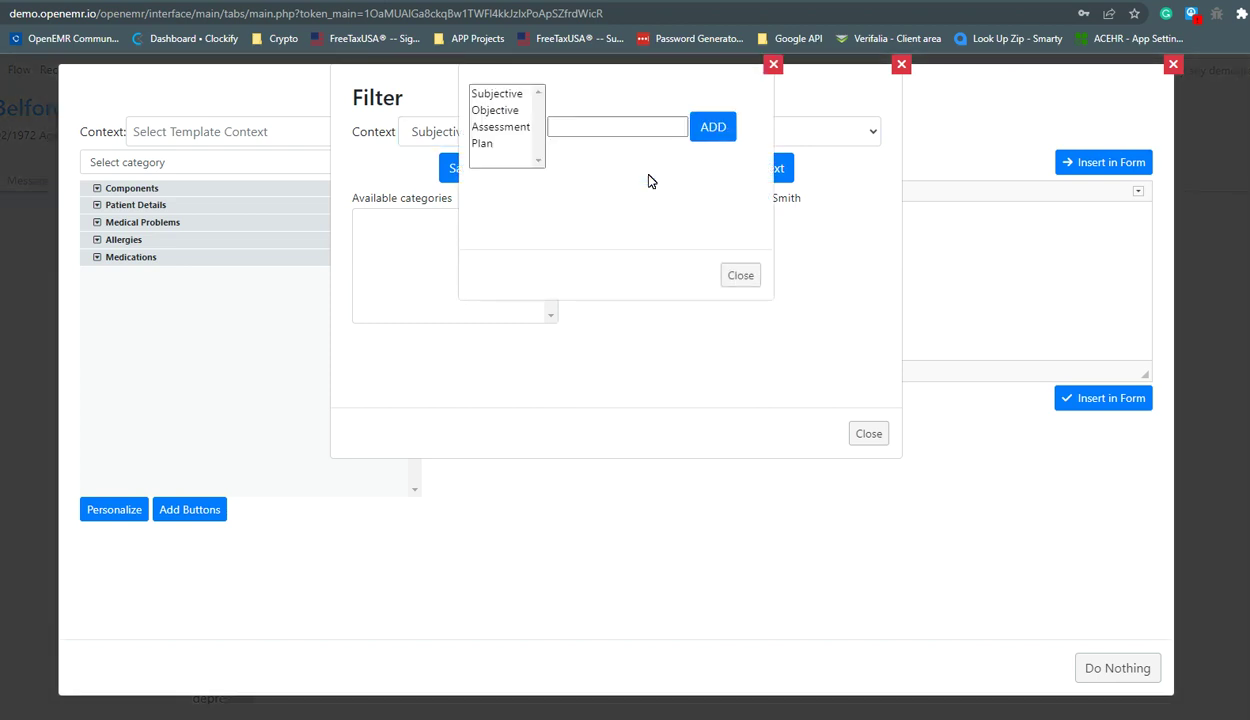
left_click(600, 127)
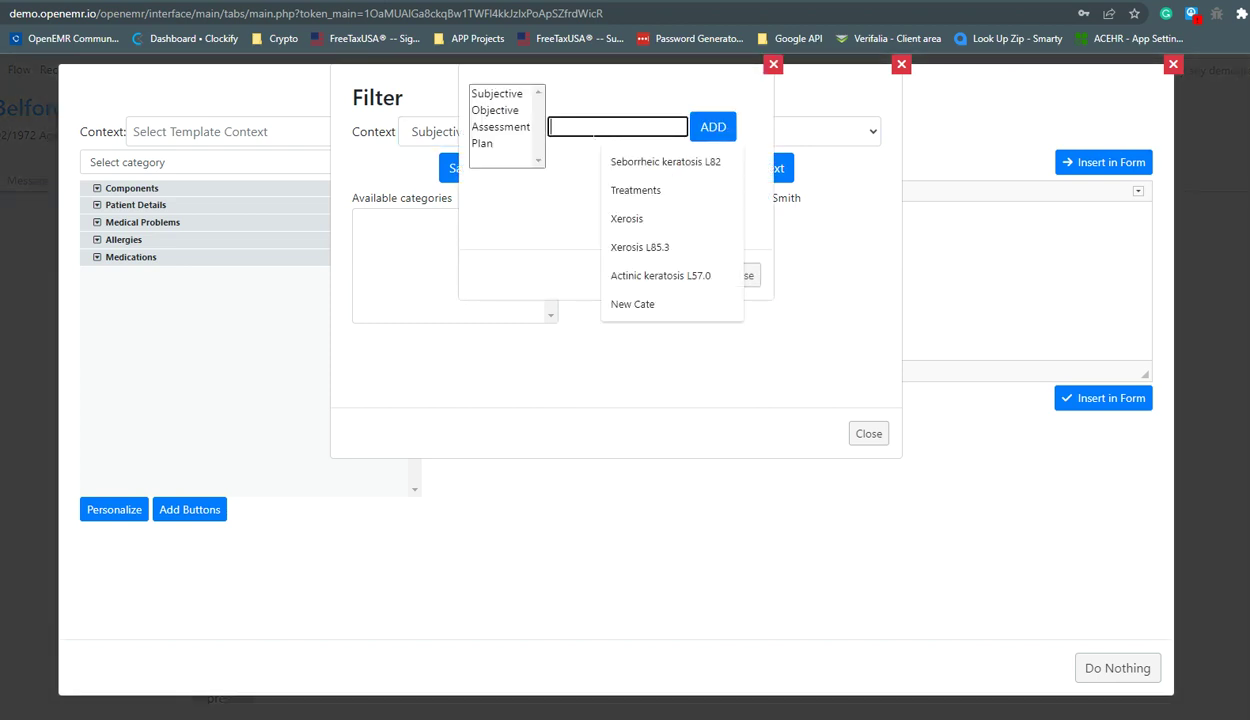
left_click(636, 190)
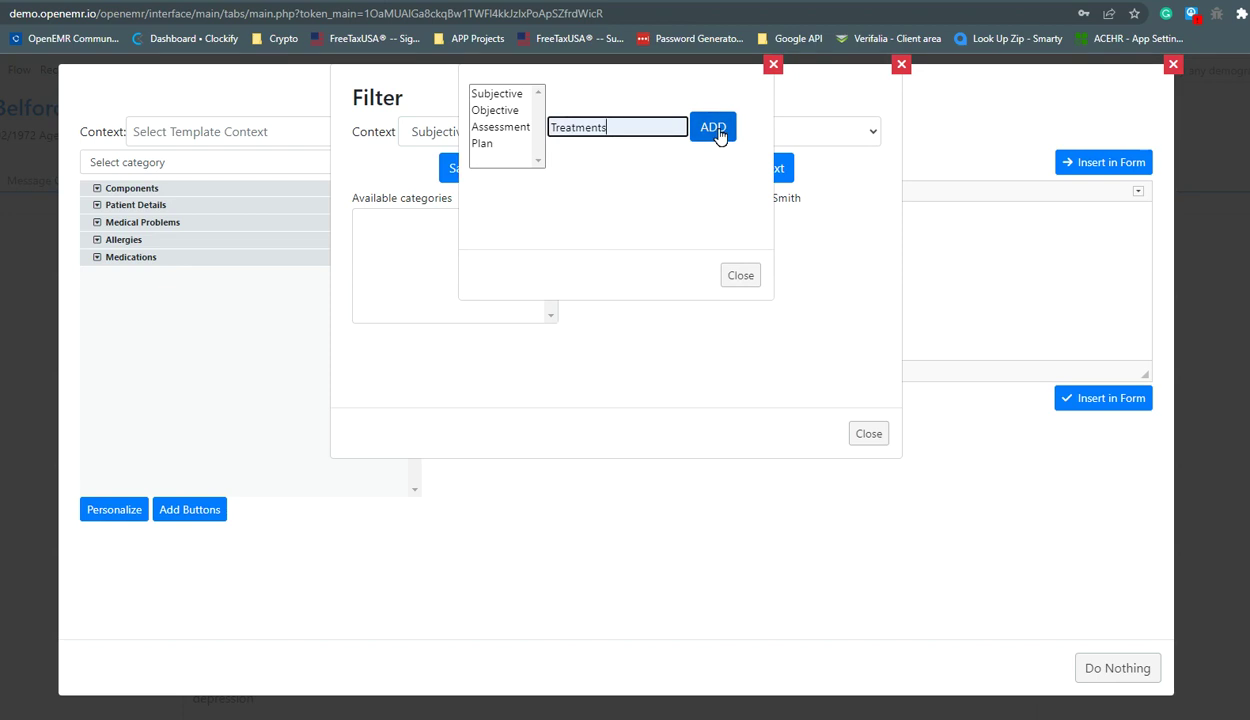
left_click(716, 133)
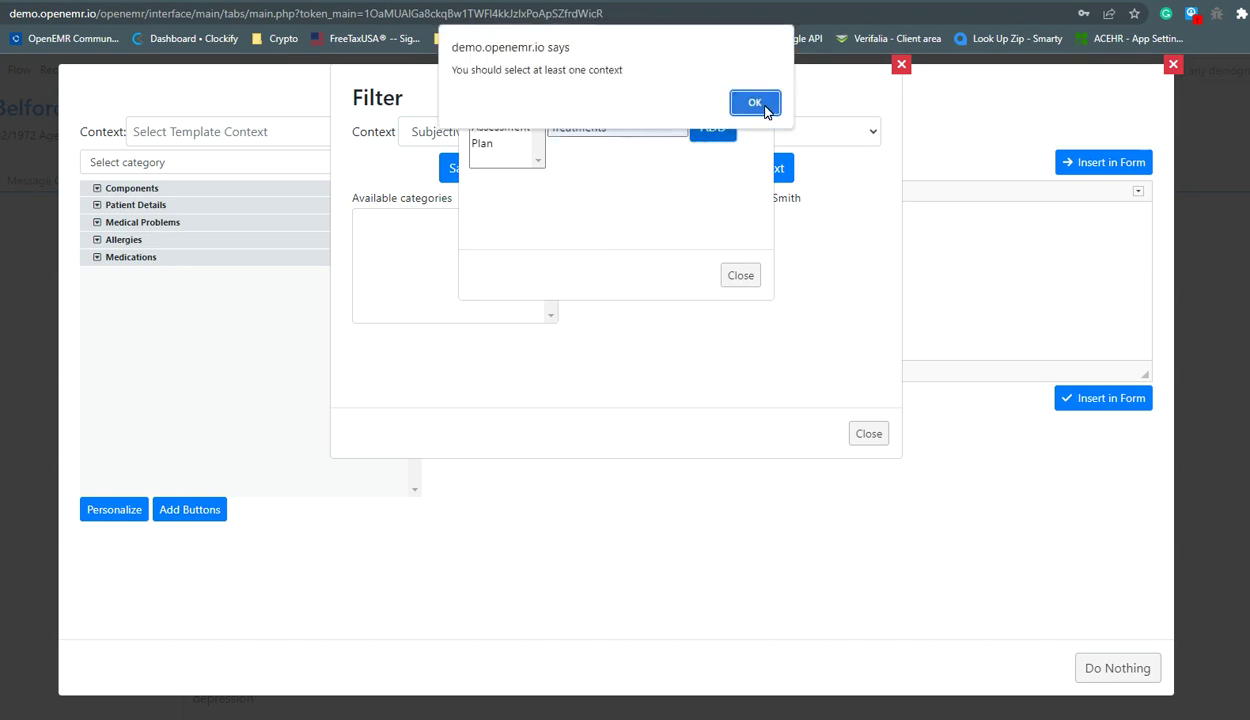
left_click(755, 103)
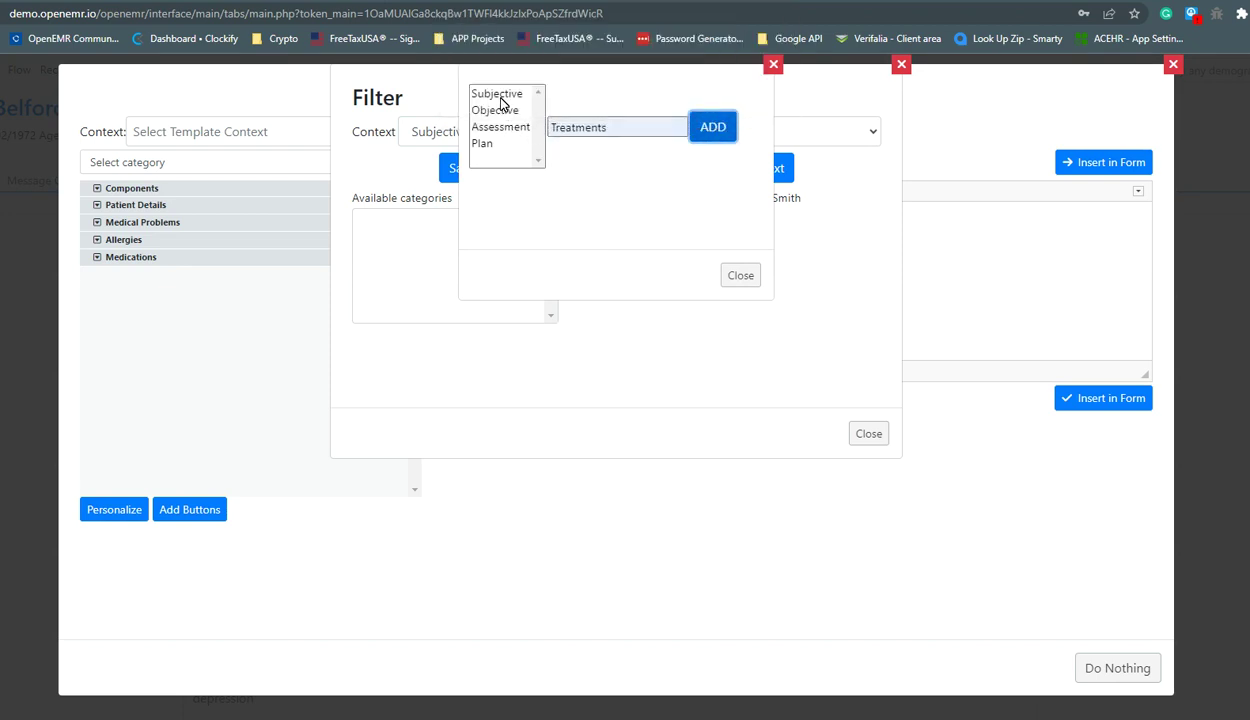
left_click(494, 94)
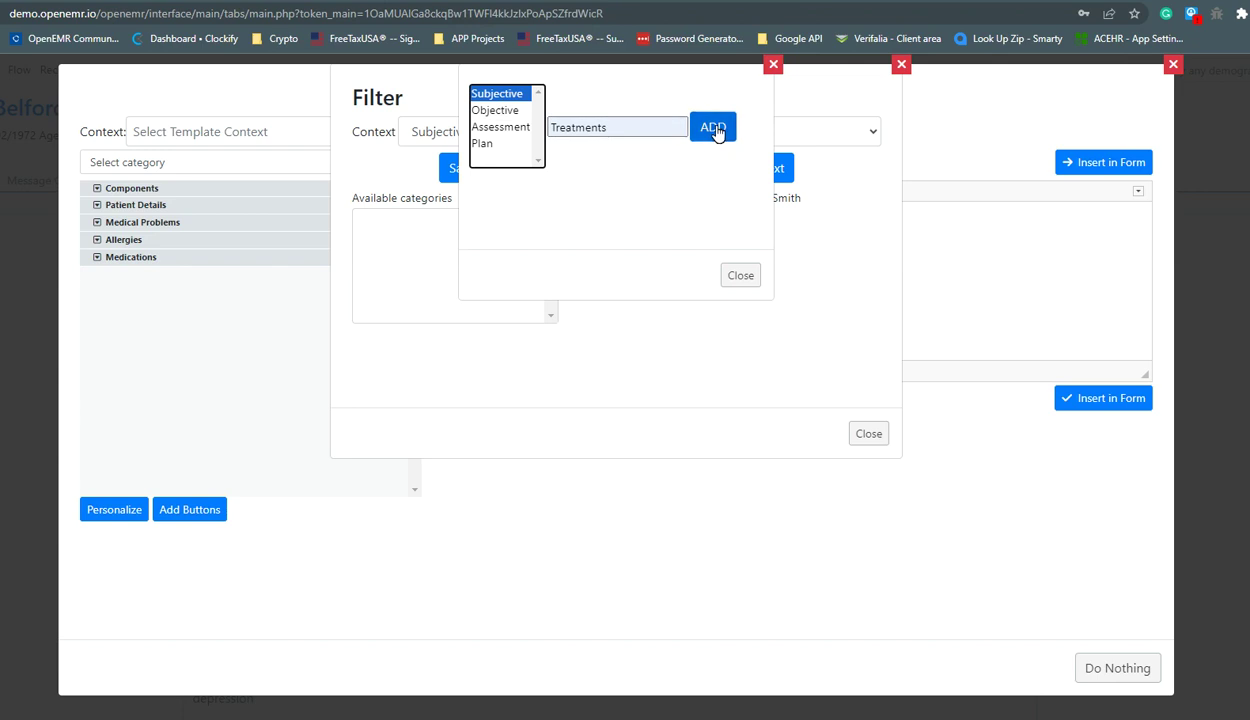
left_click(716, 133)
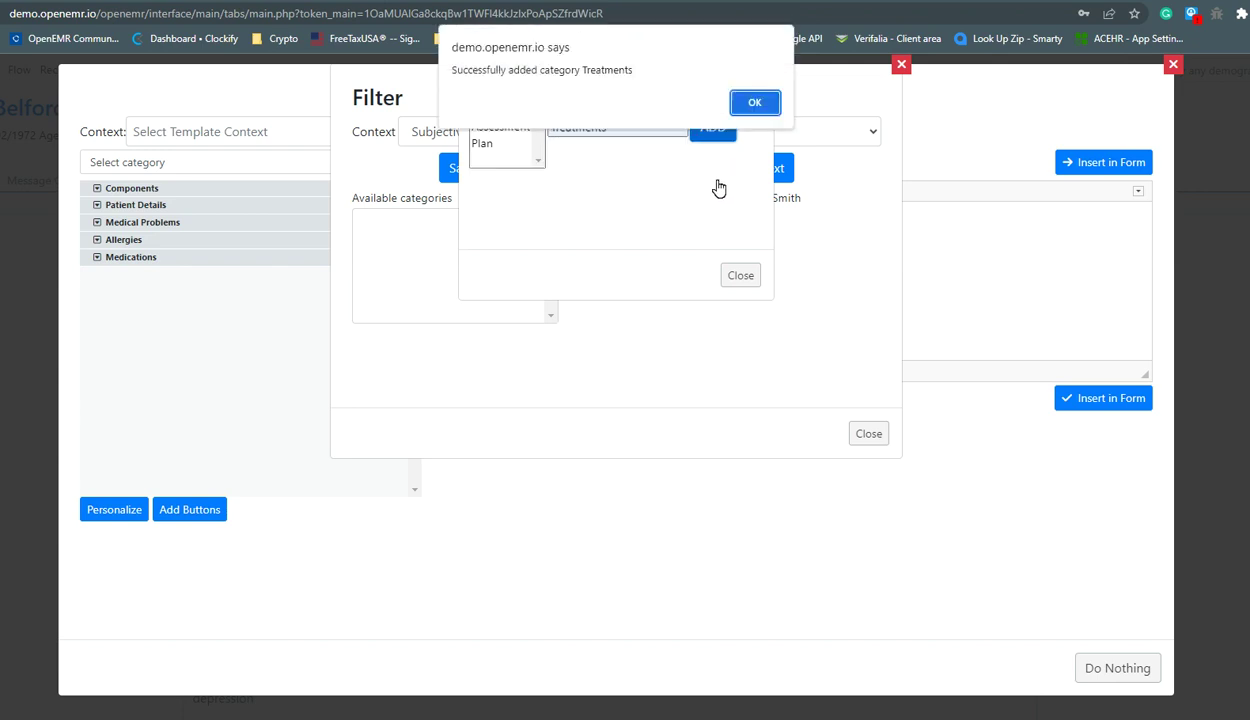
left_click(756, 108)
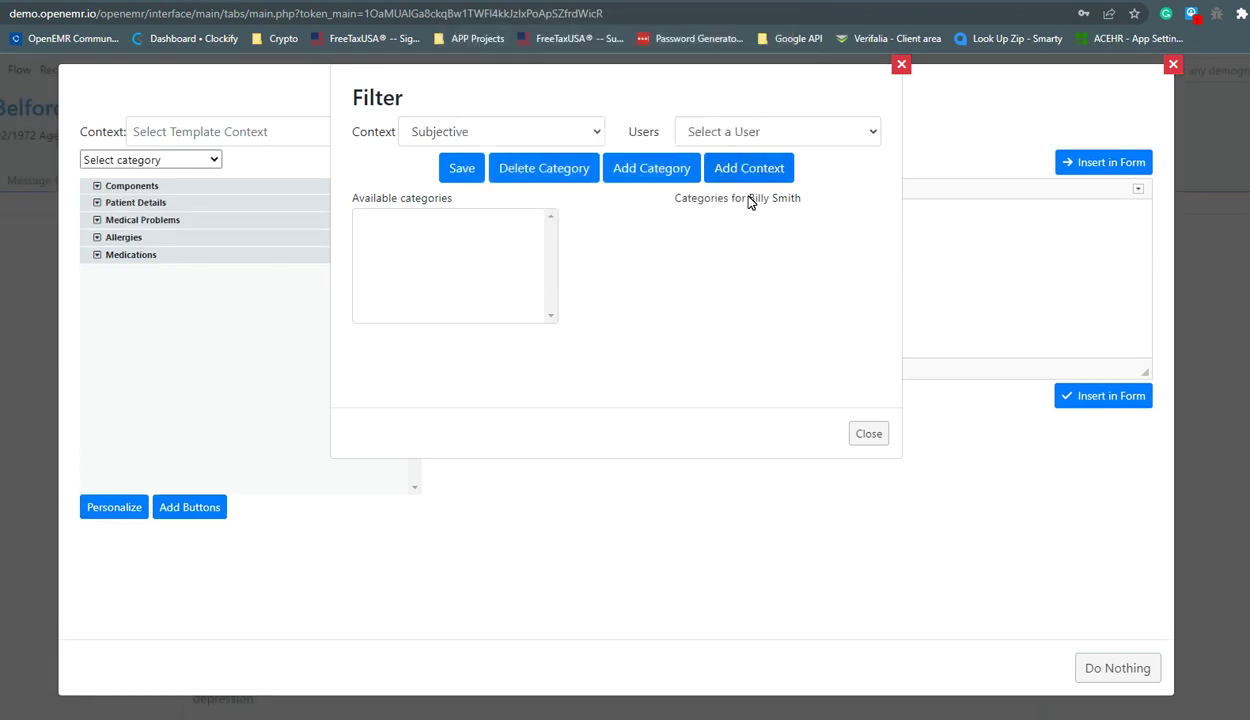
Add a second category, Xerosis, under the Subjective context
left_click(714, 133)
left_click(728, 148)
left_click(586, 133)
left_click(575, 172)
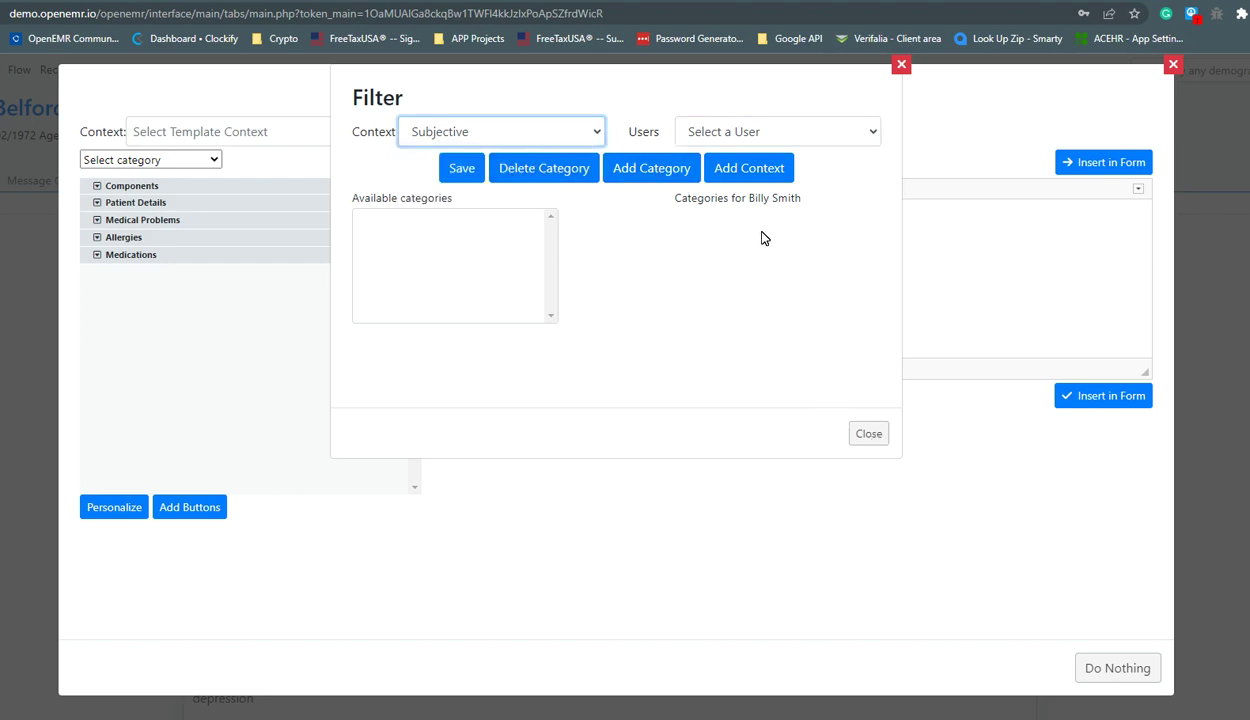
left_click(672, 181)
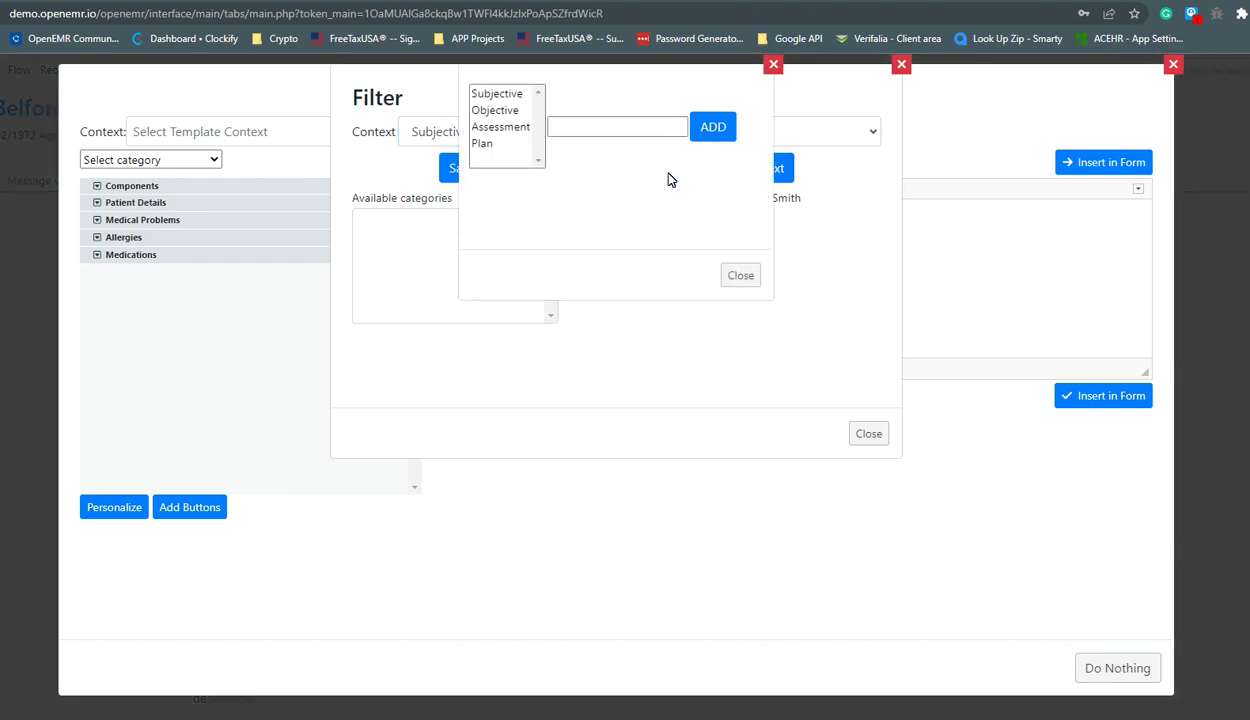
left_click(503, 93)
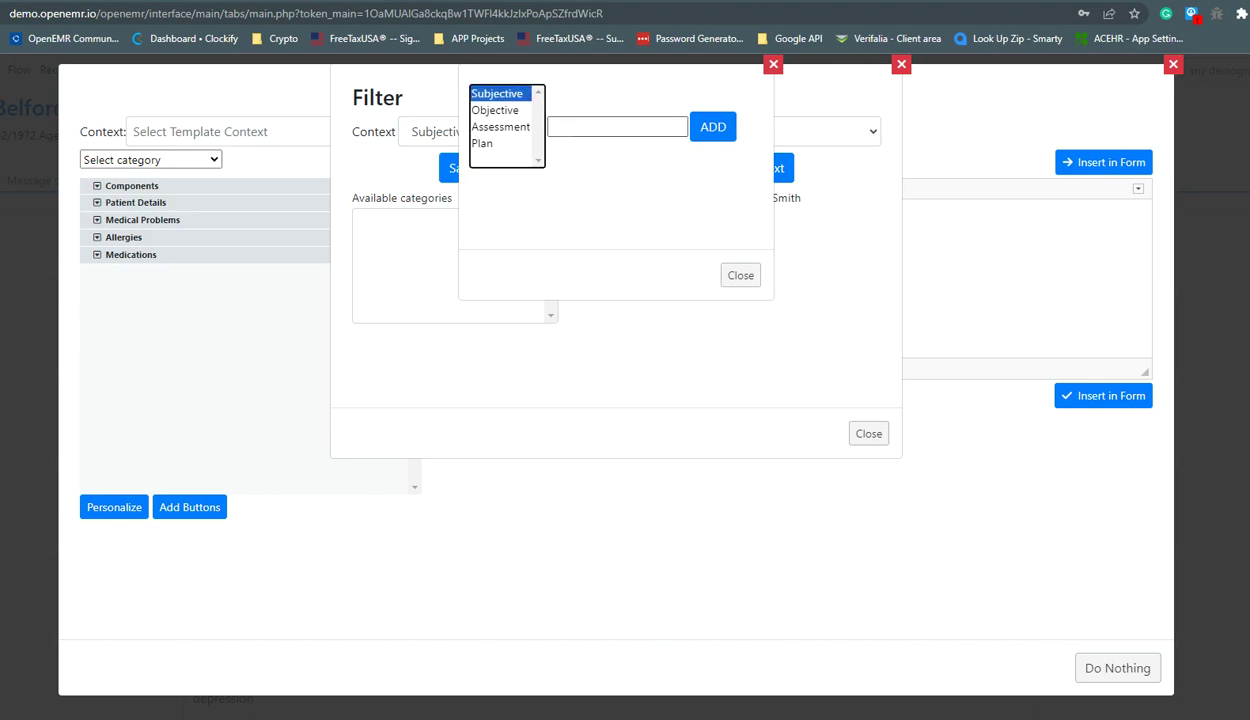
left_click(587, 127)
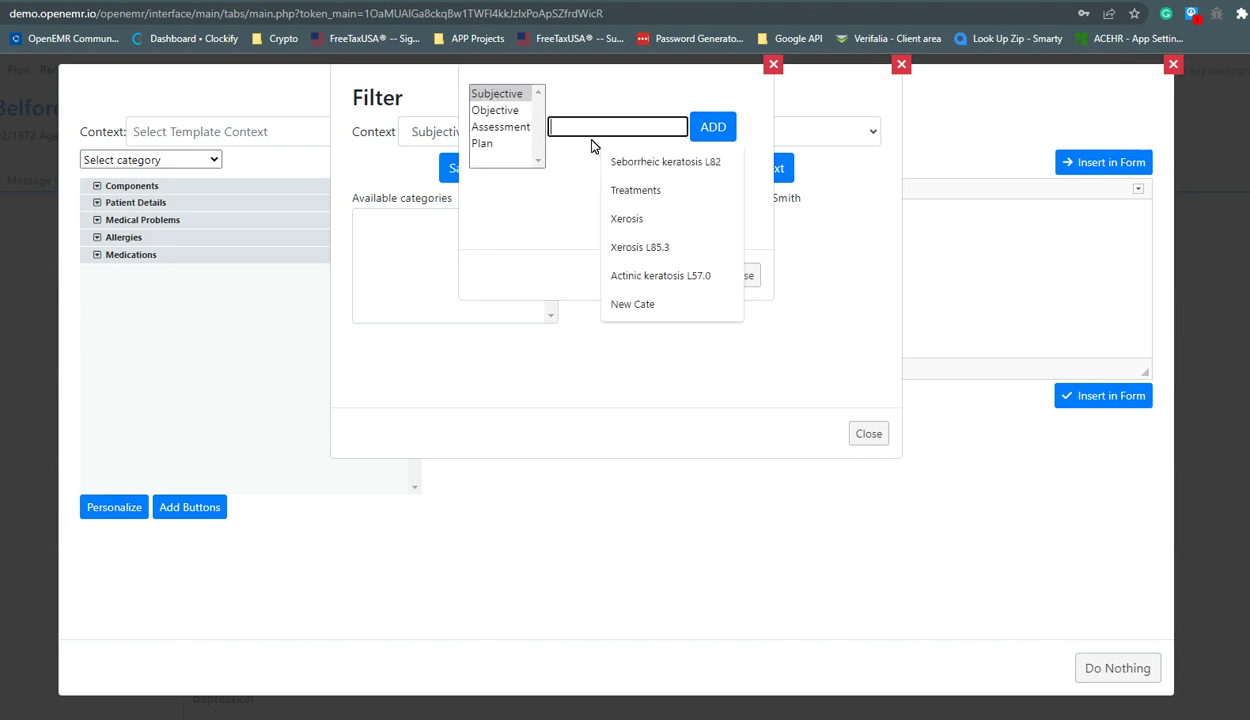
left_click(622, 218)
left_click(711, 134)
left_click(752, 102)
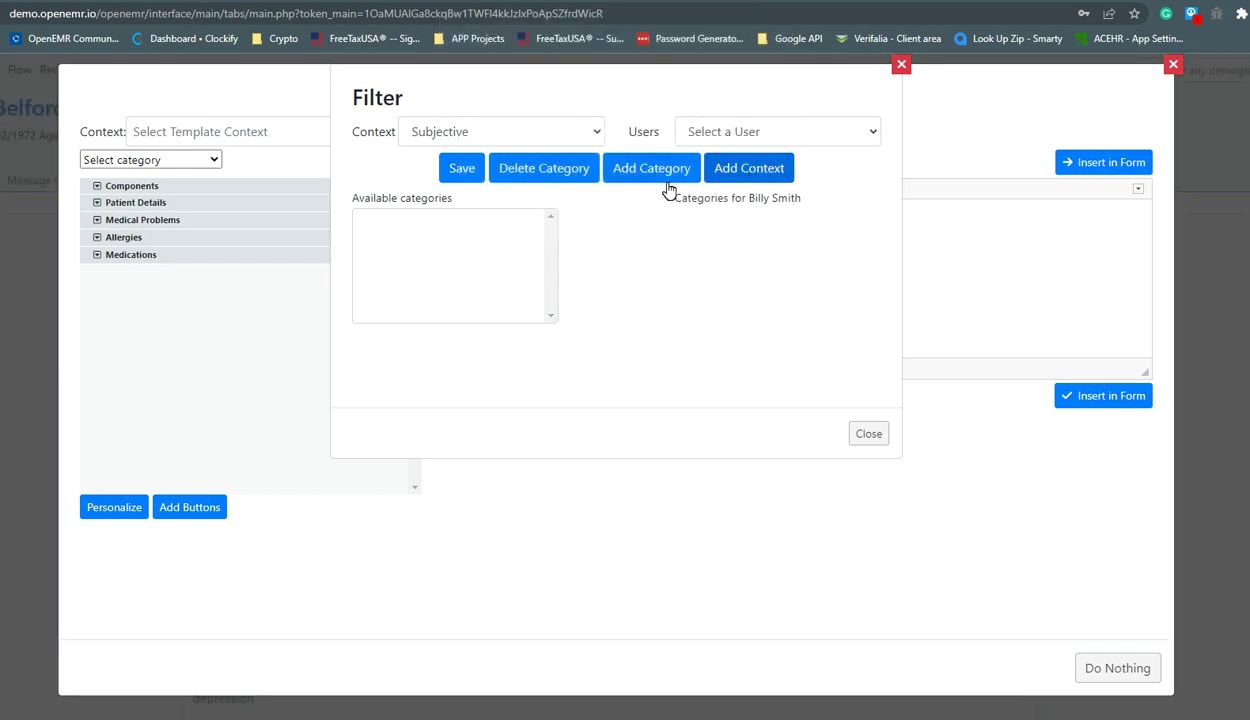
Close the filter and set the templates to Subjective context with the Treatments category
left_click(865, 440)
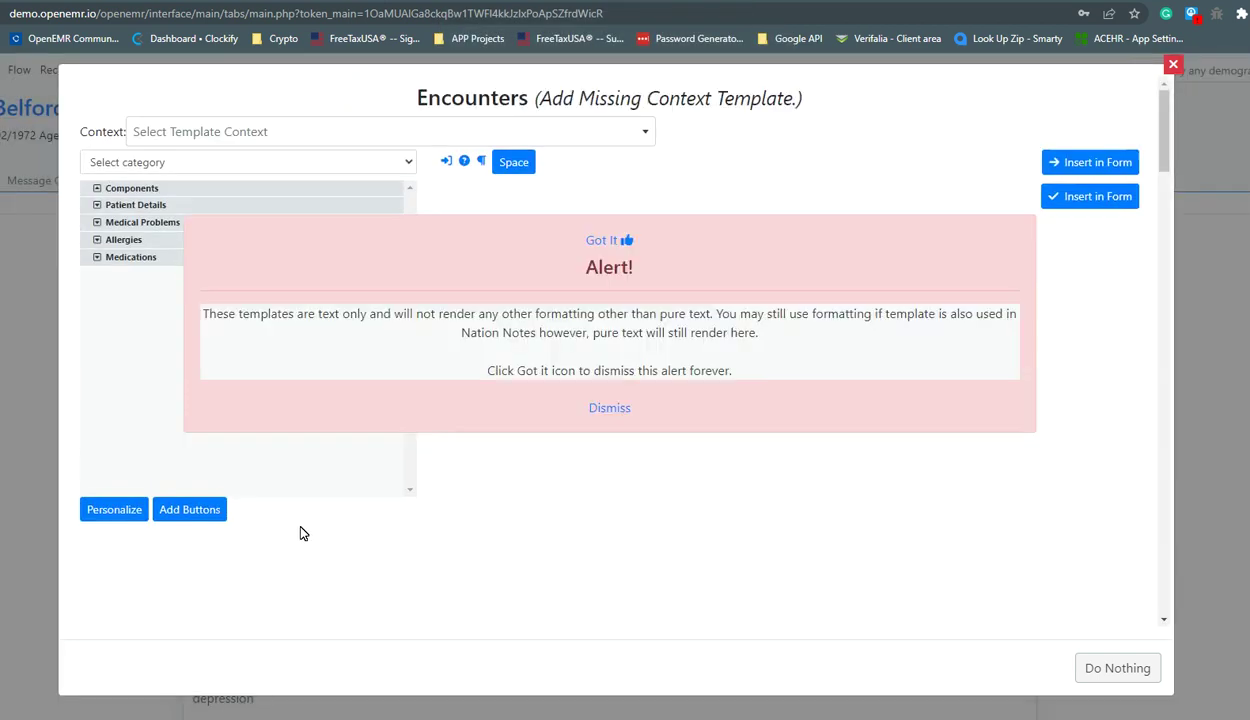
left_click(616, 408)
left_click(637, 136)
left_click(639, 137)
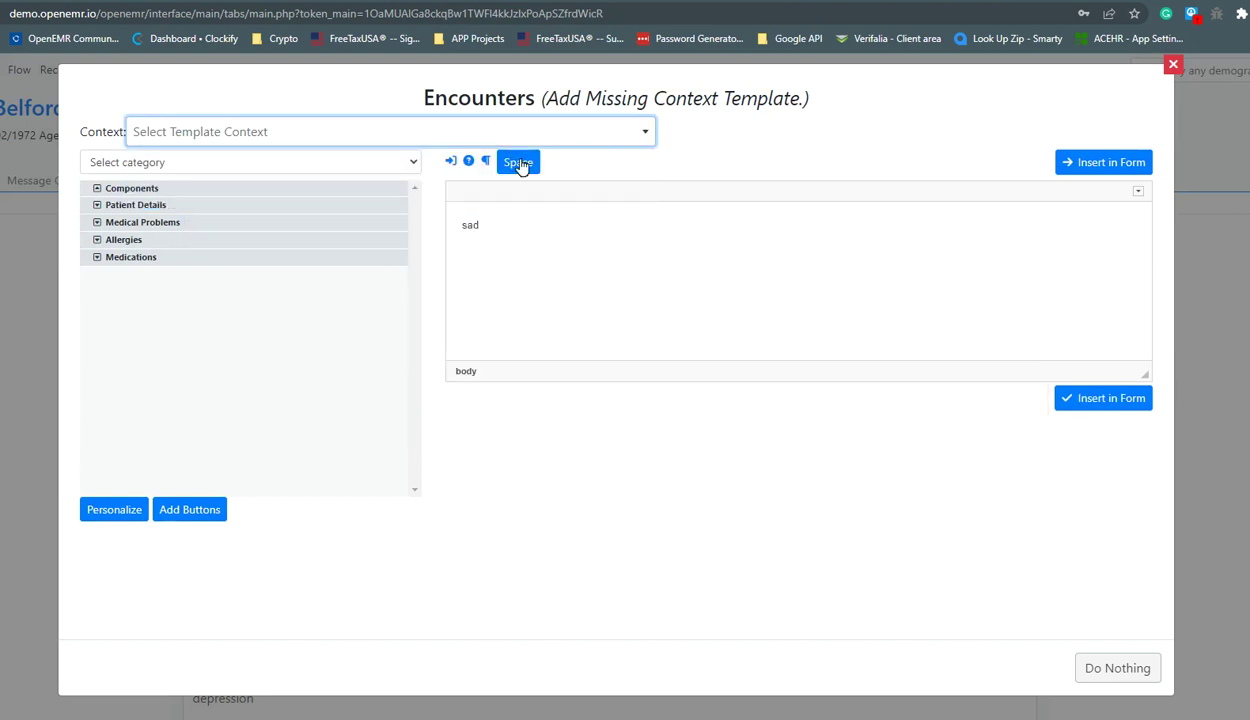
left_click(514, 135)
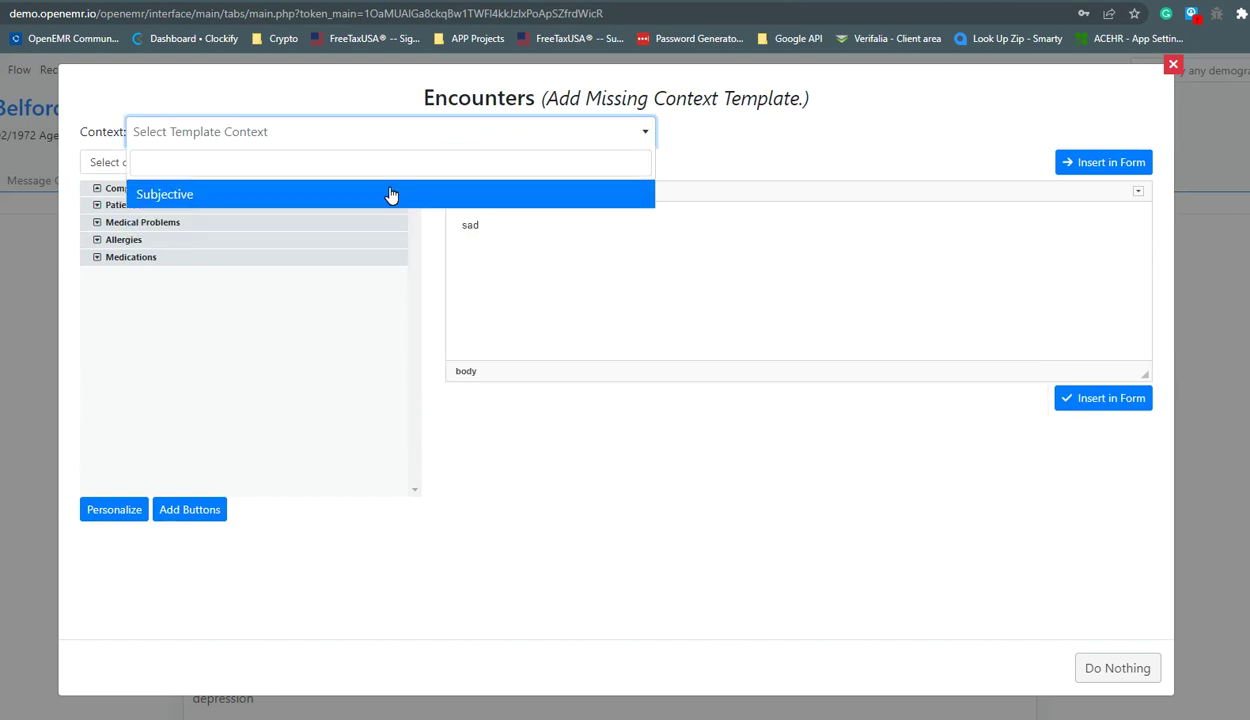
left_click(320, 203)
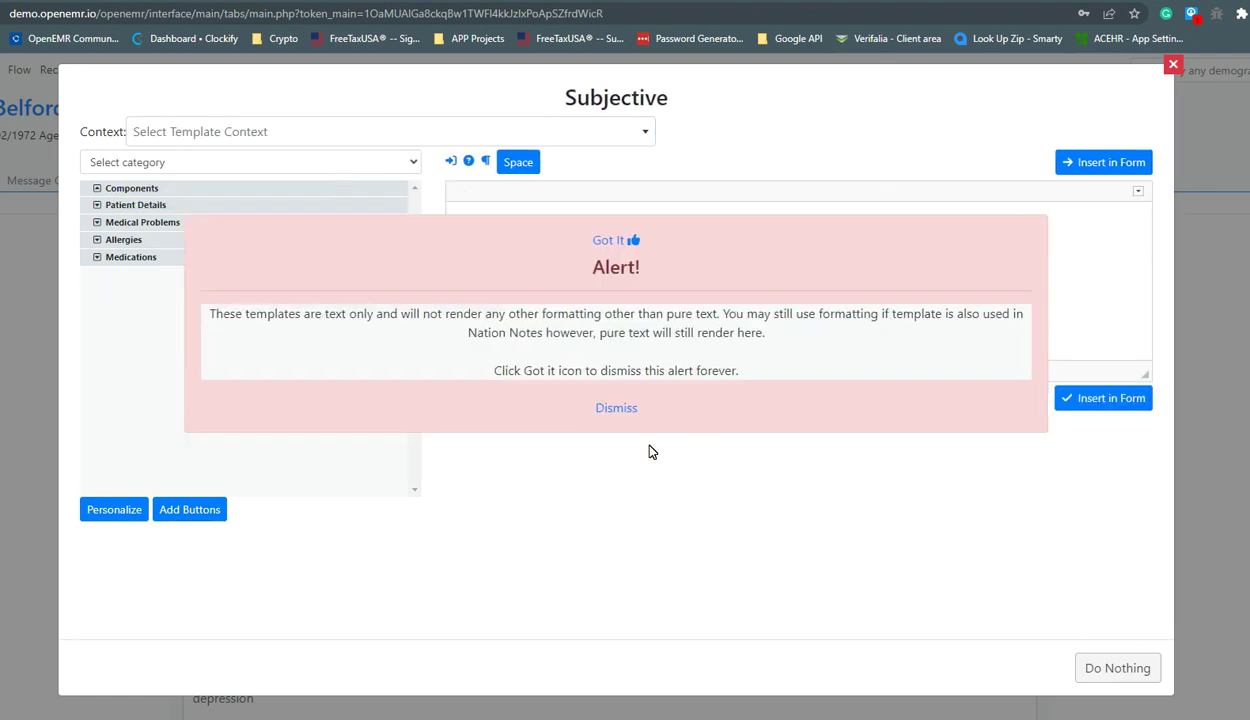
left_click(618, 409)
left_click(414, 165)
left_click(326, 205)
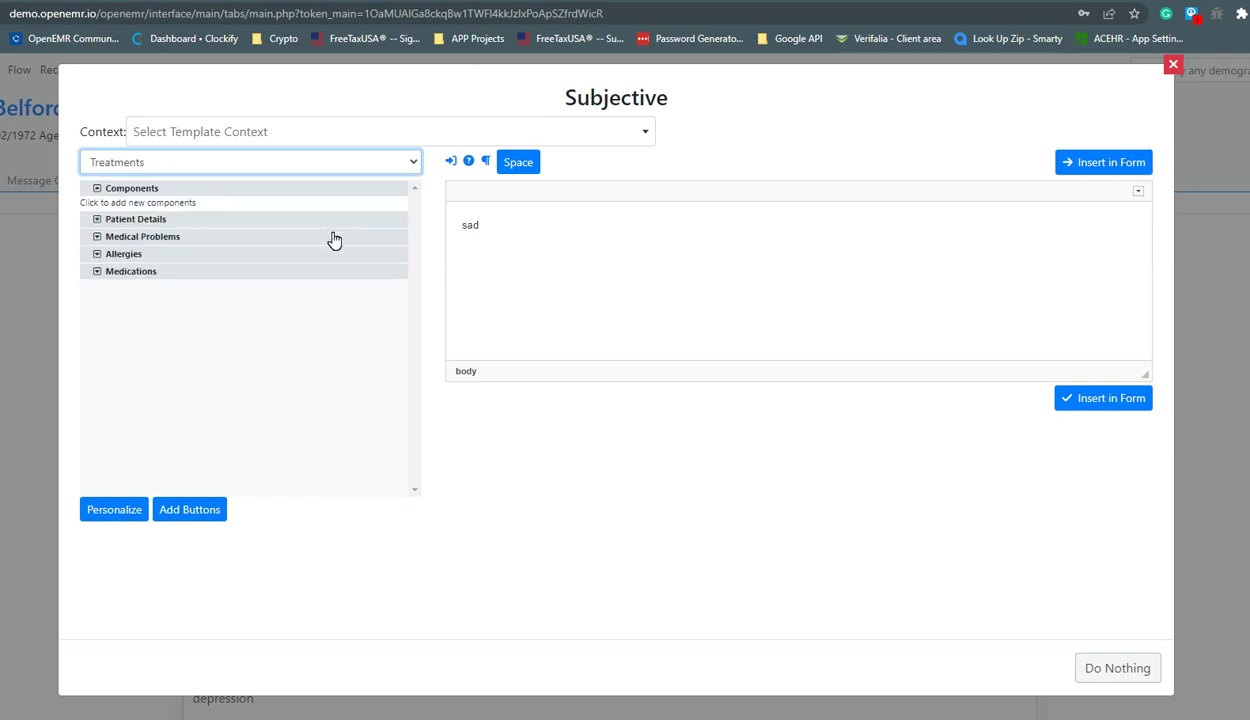
Save a new Treatments component reading 'Beast of a time getting through this'
left_click(158, 204)
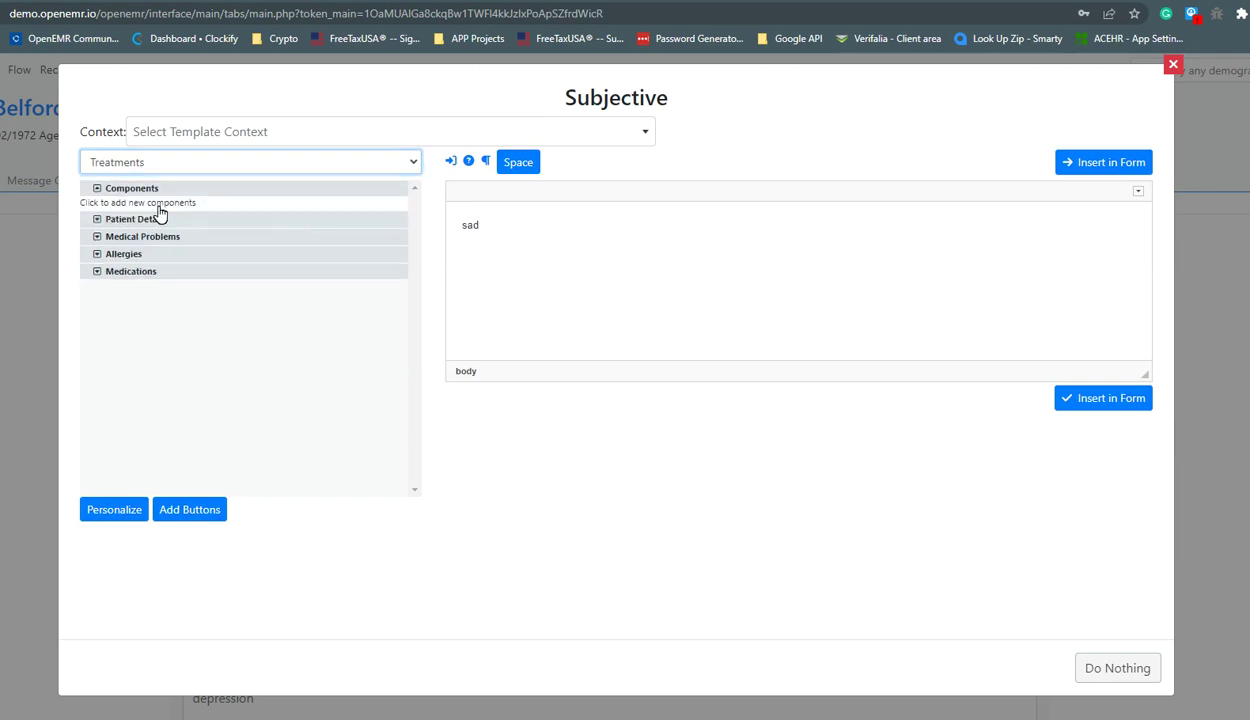
left_click(470, 225)
double_click(470, 225)
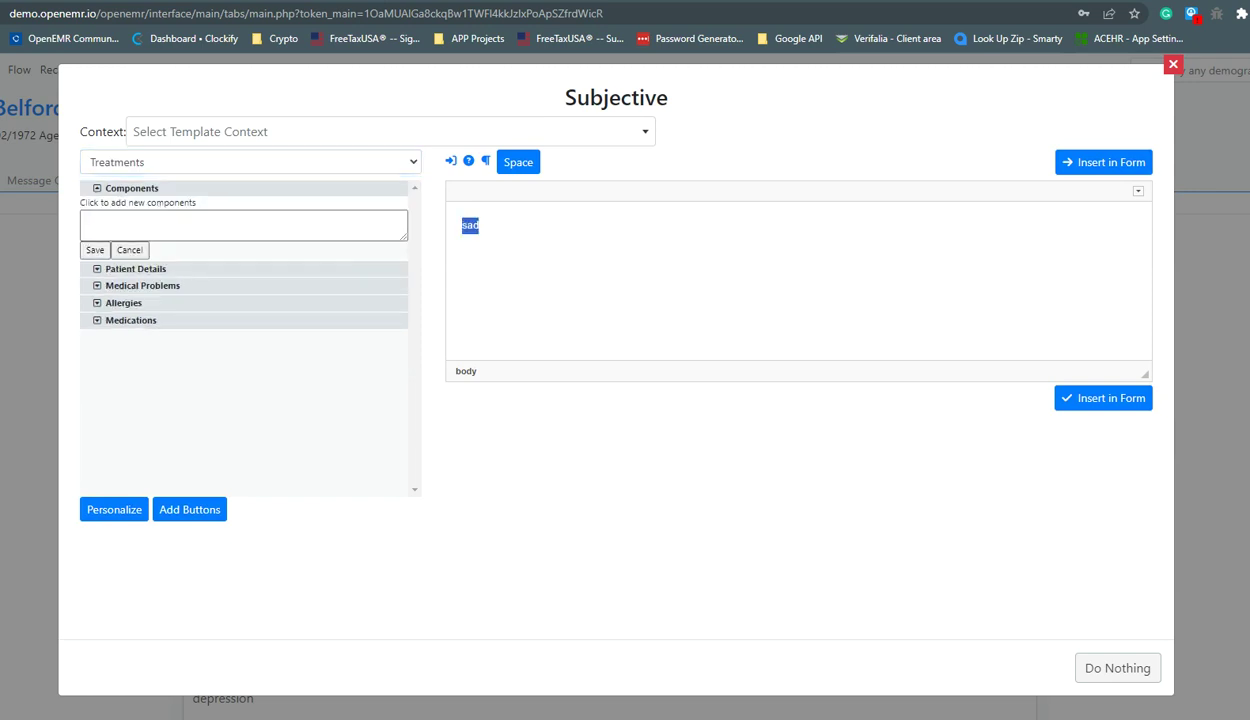
left_click(240, 226)
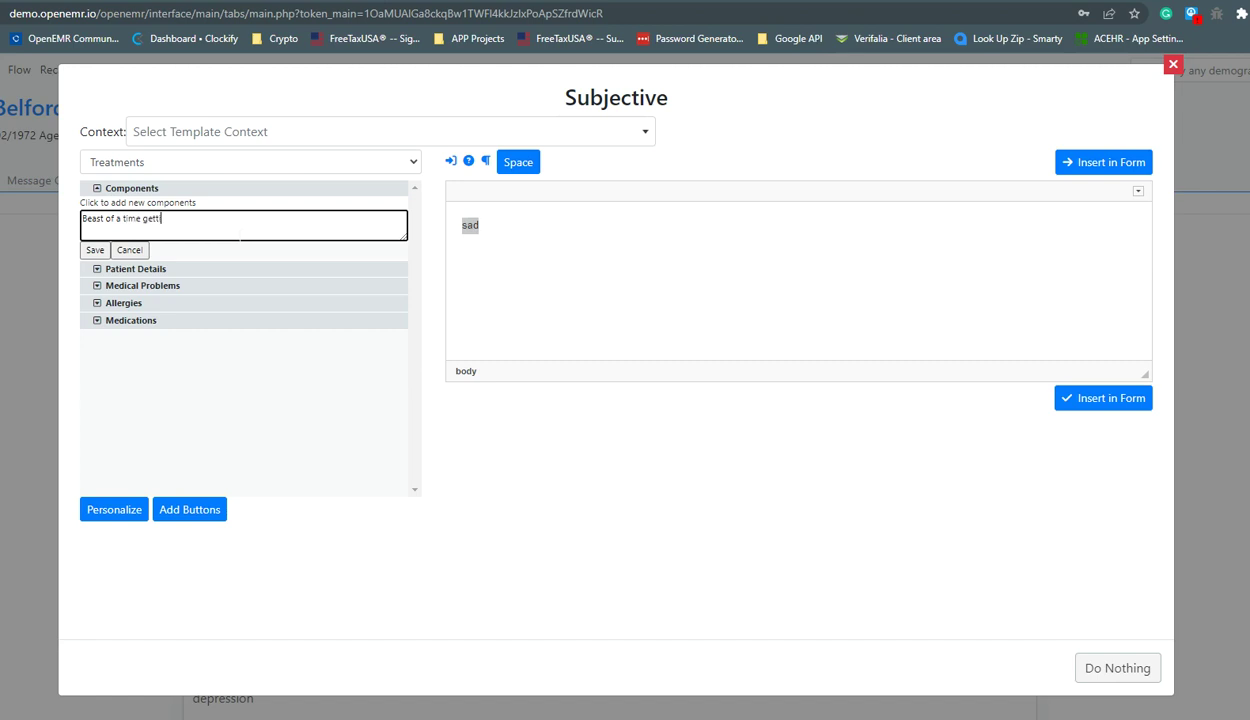
type("ing through this")
left_click(95, 250)
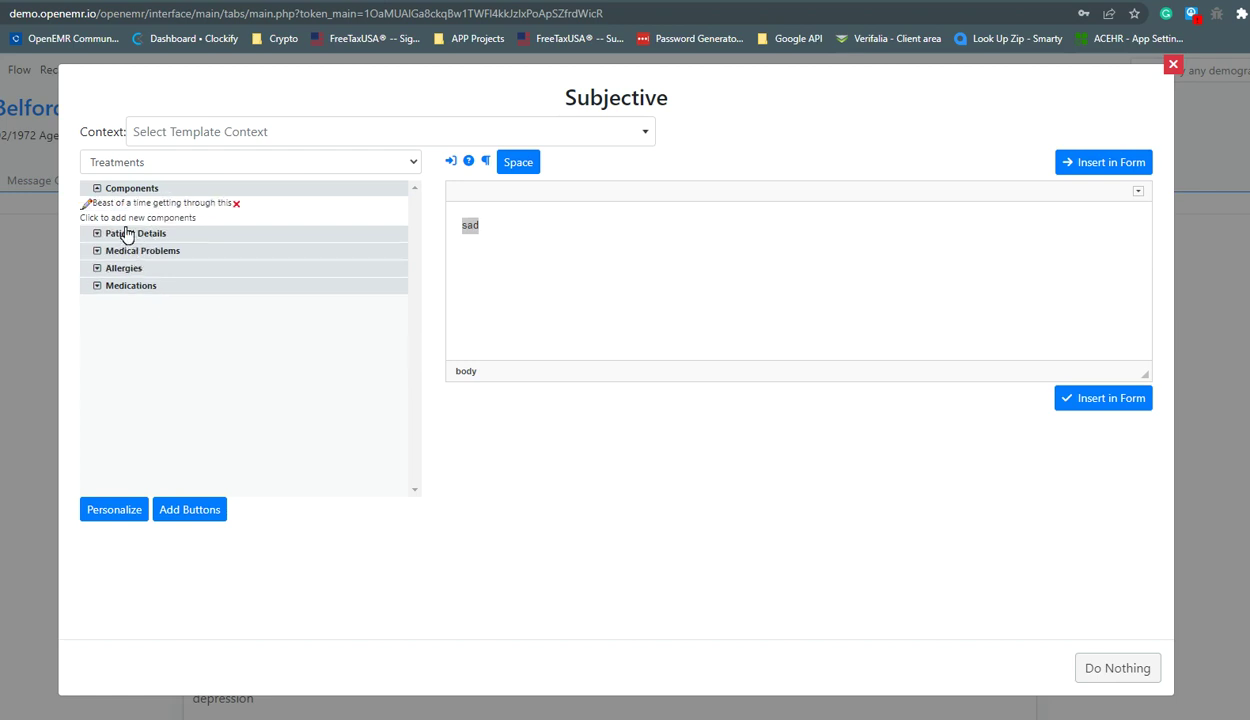
Save 'More text here for the fun of things.' under Xerosis, then close templates to SOAP
left_click(169, 168)
left_click(165, 213)
left_click(105, 202)
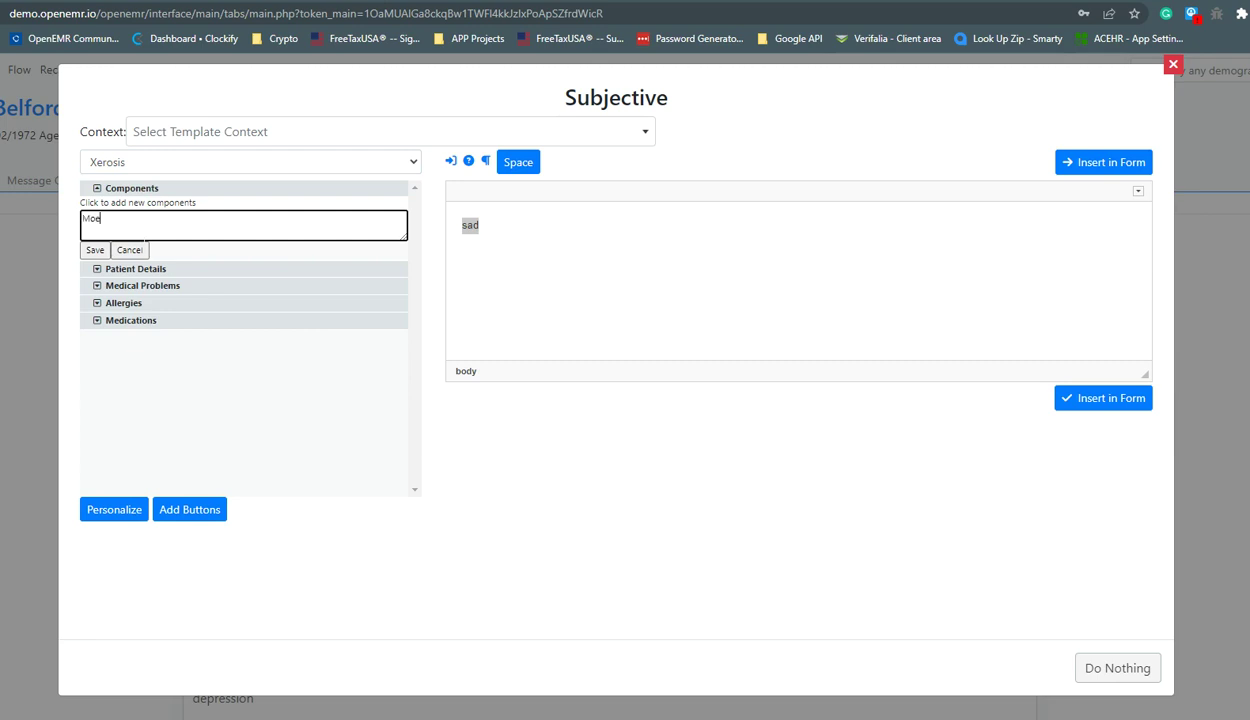
type("re text")
type(" here for the fun of things.")
left_click(96, 250)
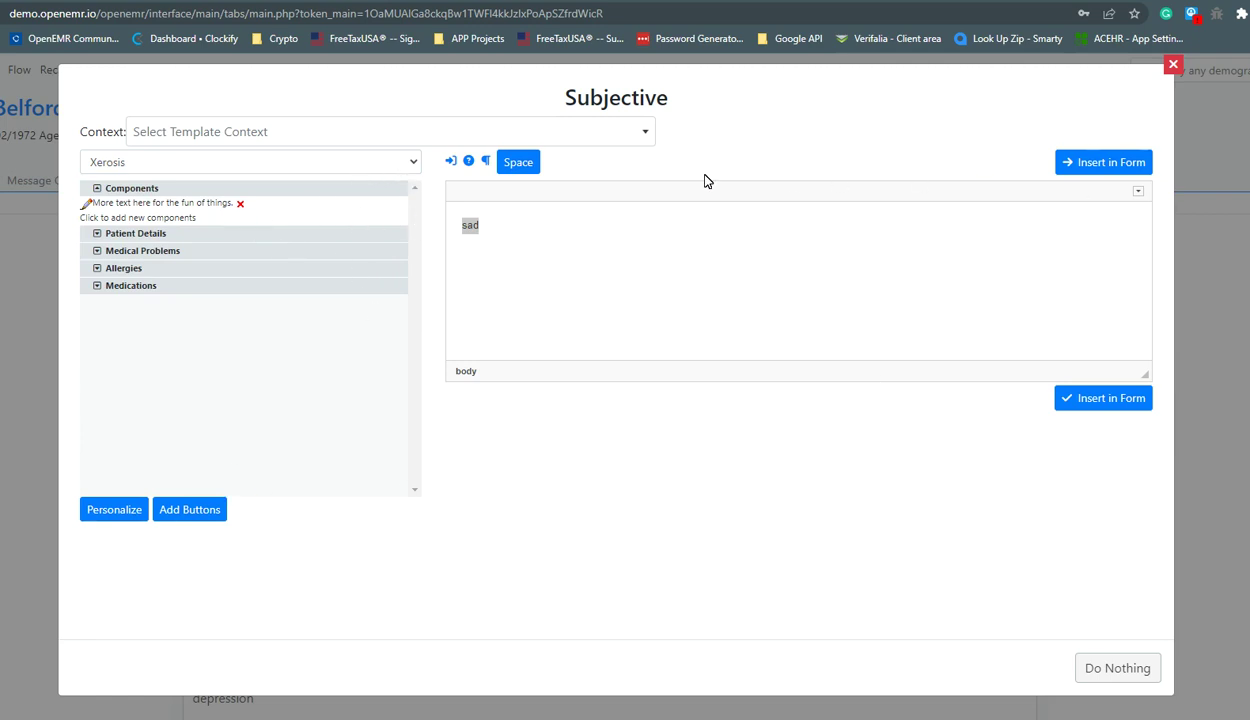
left_click(1175, 66)
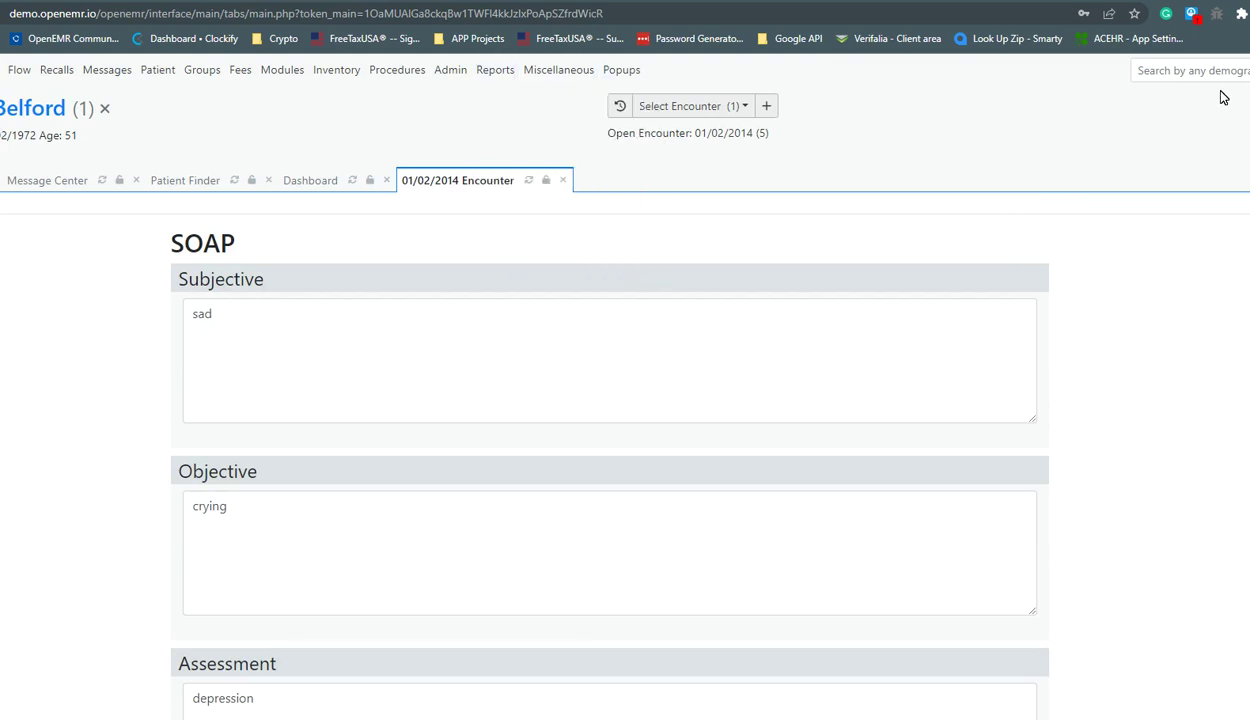
Log out of OpenEMR and load the OpenEMR Demo page in a new tab
mouse_move(1244, 92)
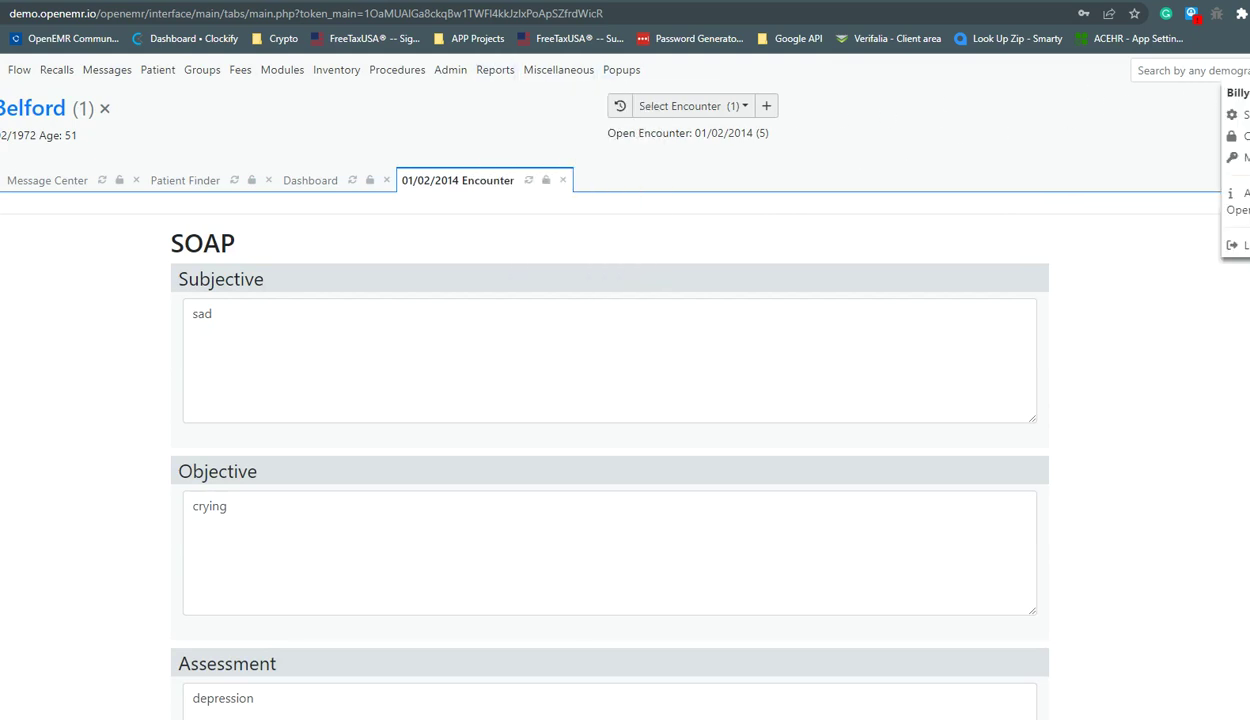
left_click(1246, 247)
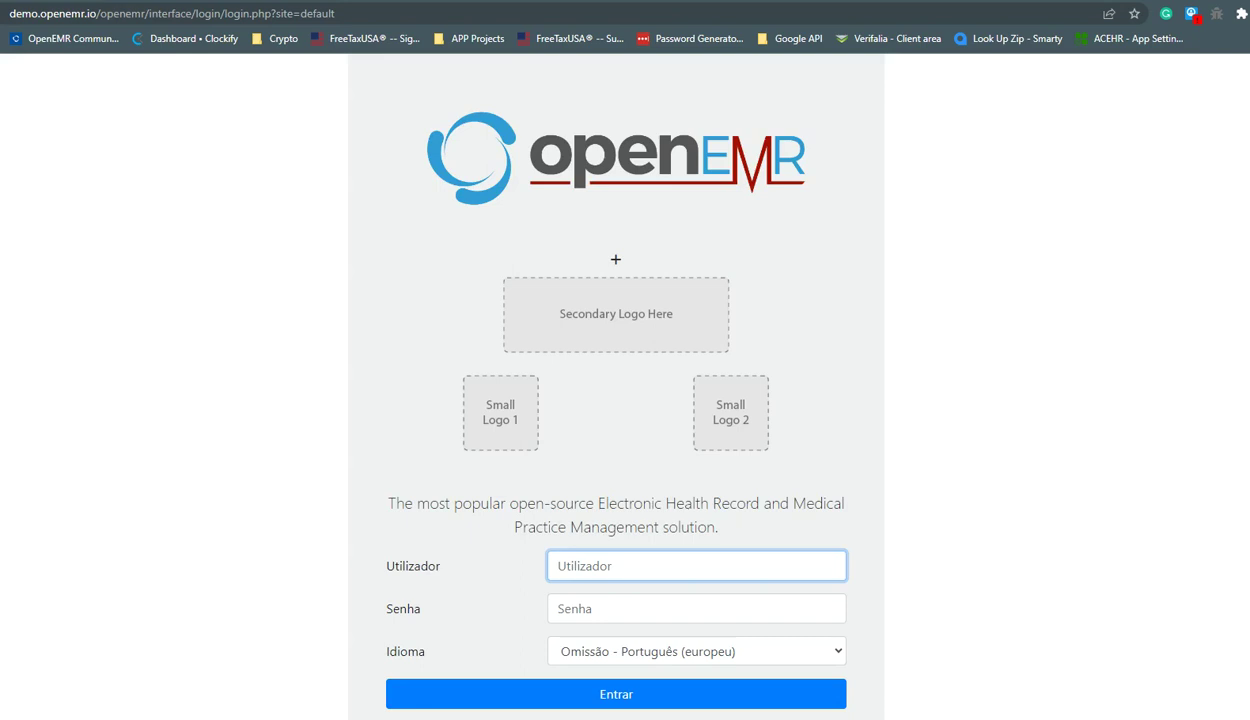
key("ctrl+t")
type("open")
key("Down")
key("Down")
key("Return")
Copy the physician demo username from the credentials table
scroll(530, 407, "down", 4)
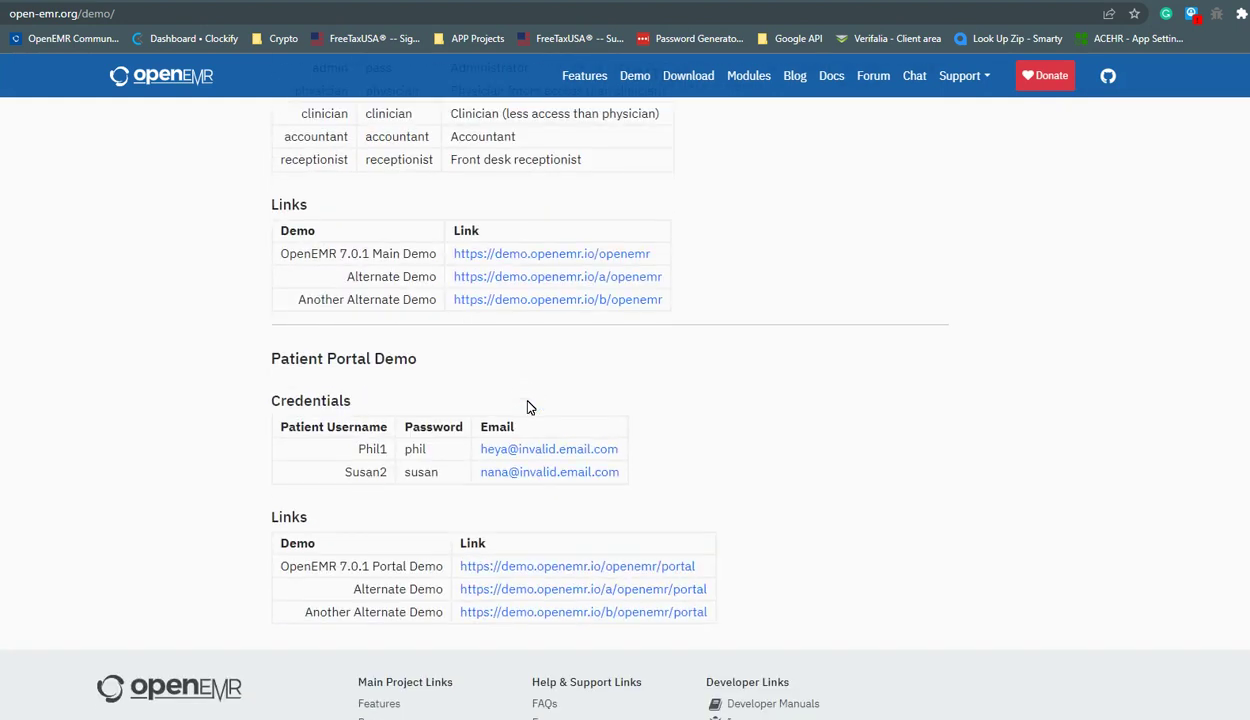
scroll(525, 400, "up", 2)
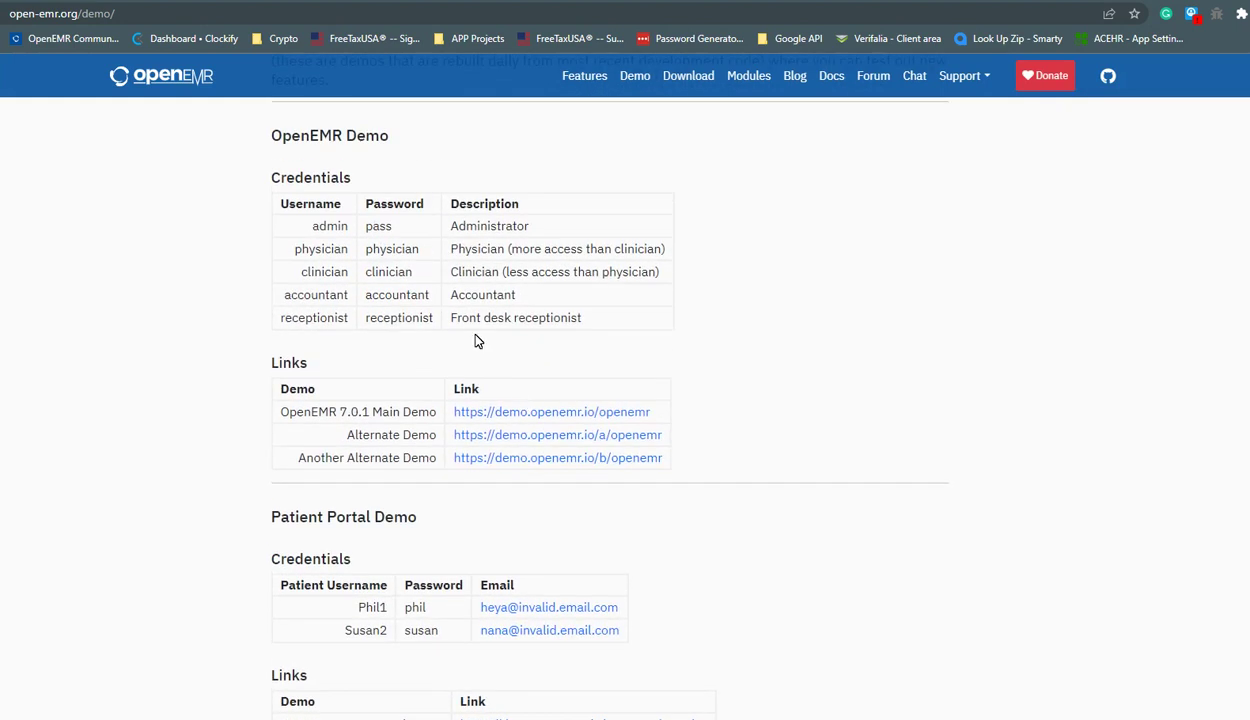
left_click_drag(349, 249, 290, 250)
right_click(316, 249)
left_click(326, 262)
scroll(645, 264, "up", 1)
scroll(645, 264, "up", 1)
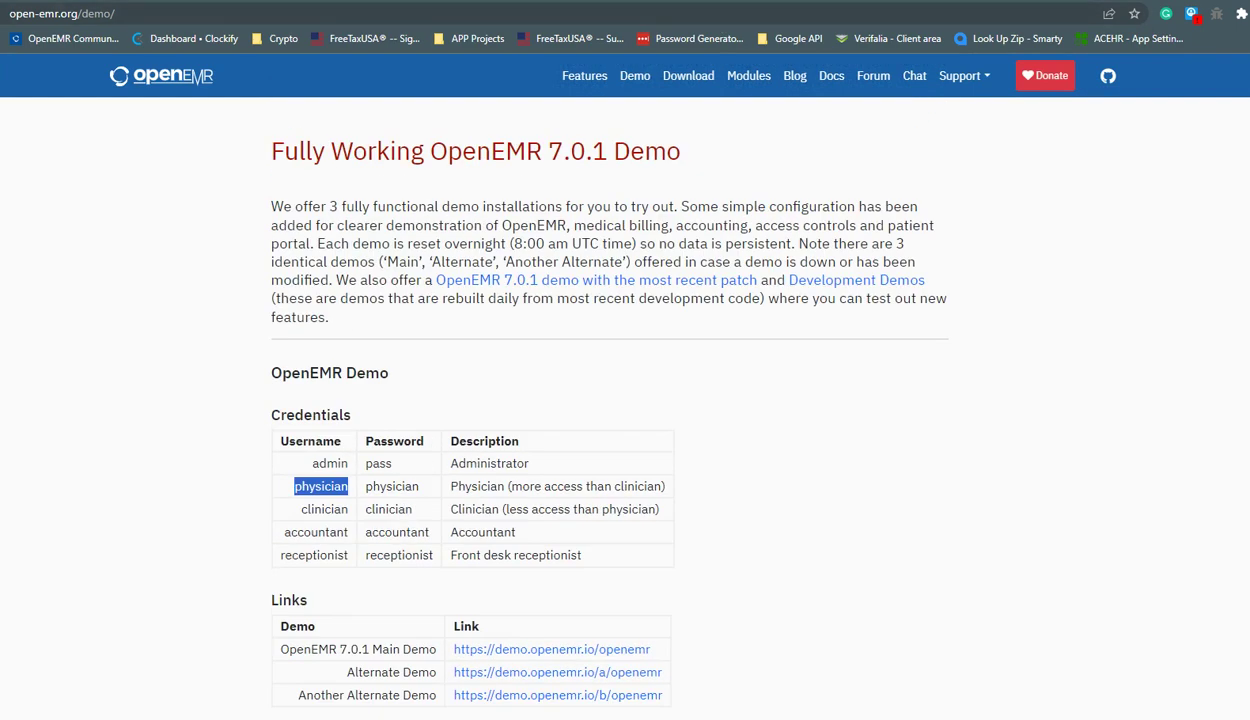
Switch to the demo login page and set its language to English (Standard)
key("ctrl+Tab")
left_click(647, 655)
left_click(649, 574)
Sign in to the demo with the physician credentials and dismiss the browser's password warning
left_click(649, 566)
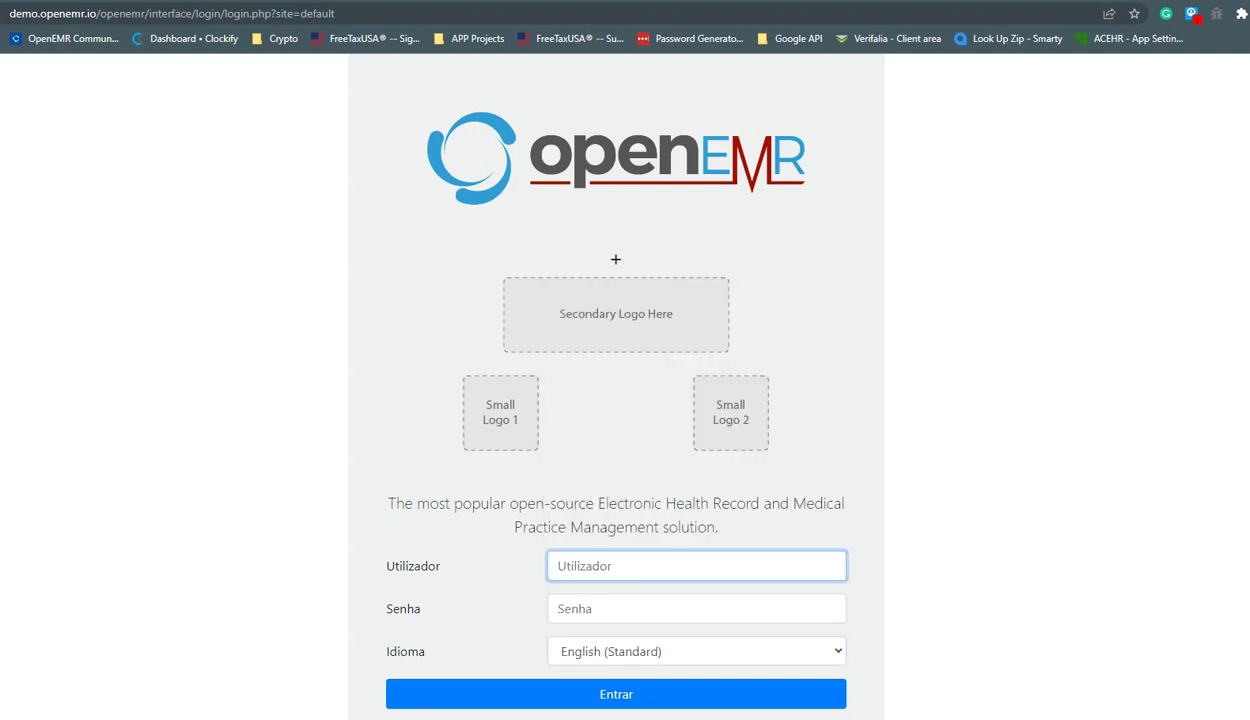
type("physician")
key("Tab")
type("physician")
left_click(615, 698)
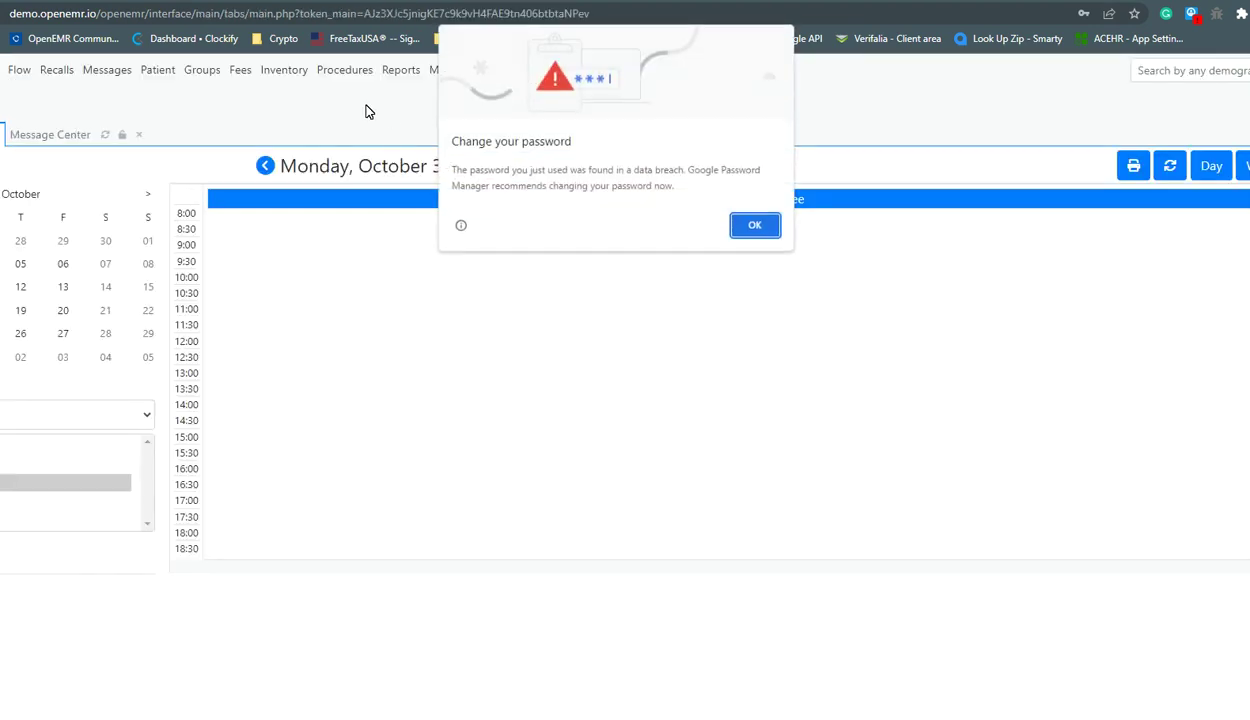
left_click(755, 226)
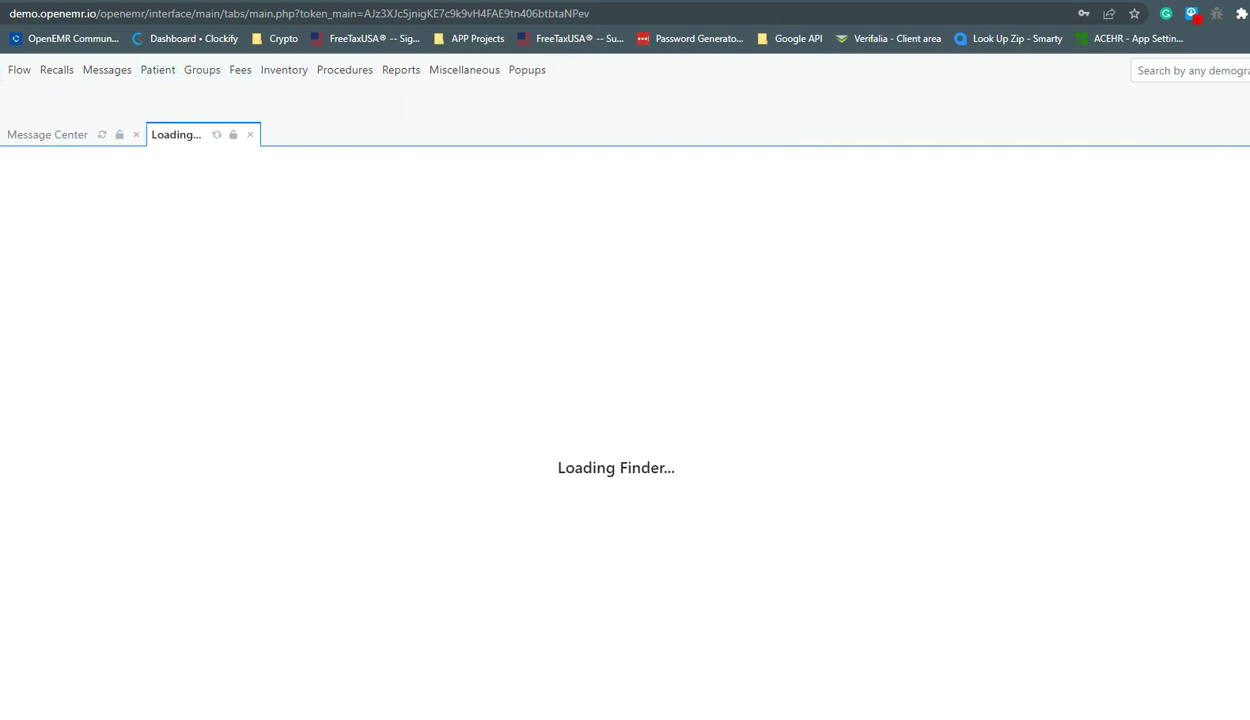
Open the patient's 01/02/2014 encounter and edit its SOAP note
left_click(494, 321)
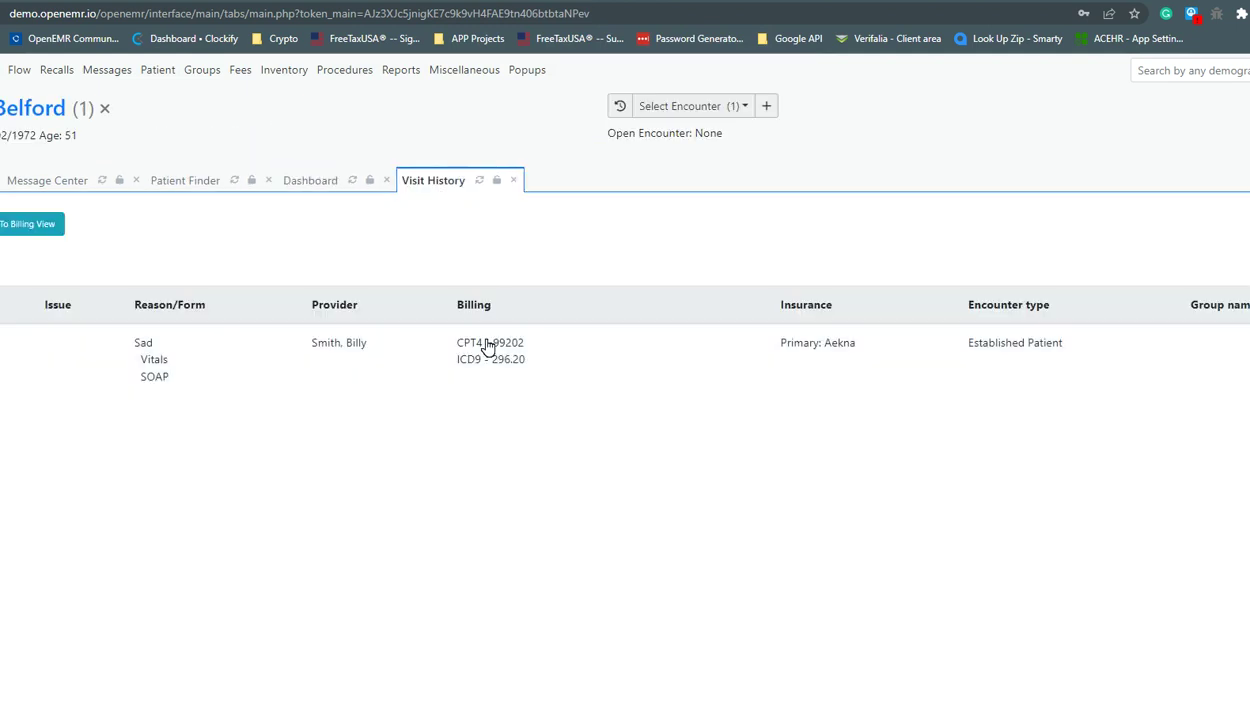
left_click(771, 207)
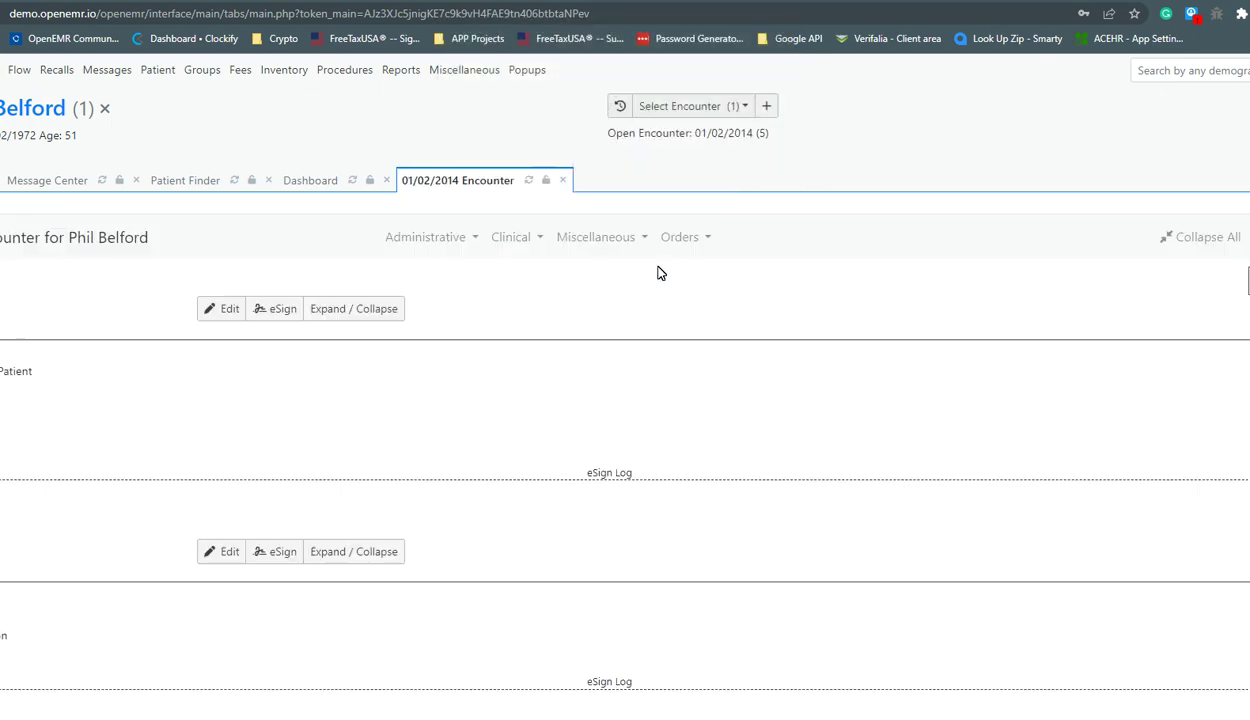
left_click(224, 556)
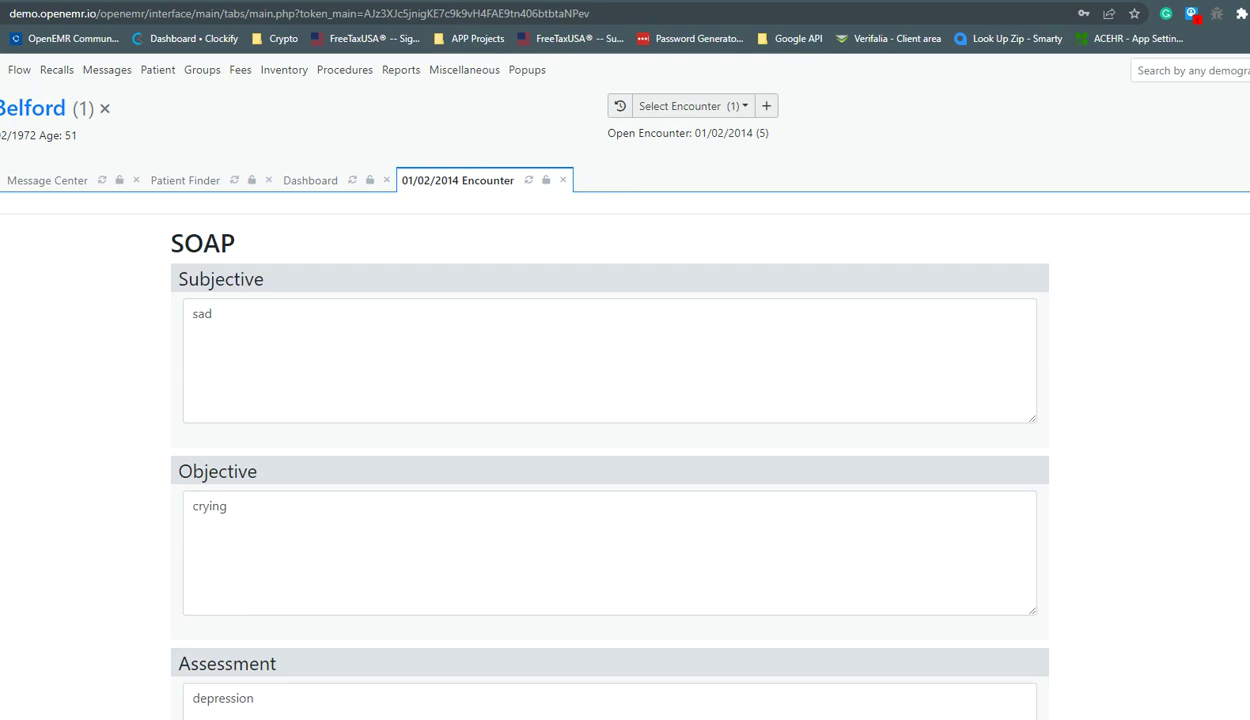
Open Subjective text templates, check context and category lists, then open the Personalize filter
double_click(202, 314)
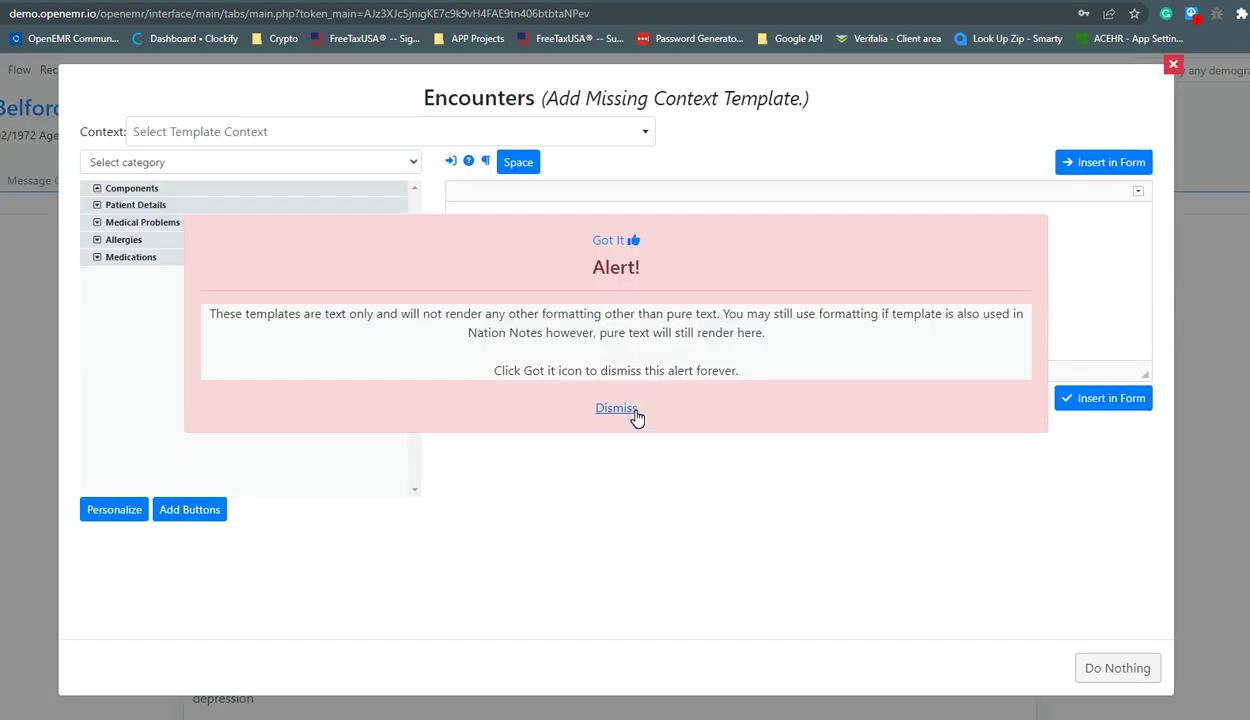
left_click(616, 409)
left_click(640, 133)
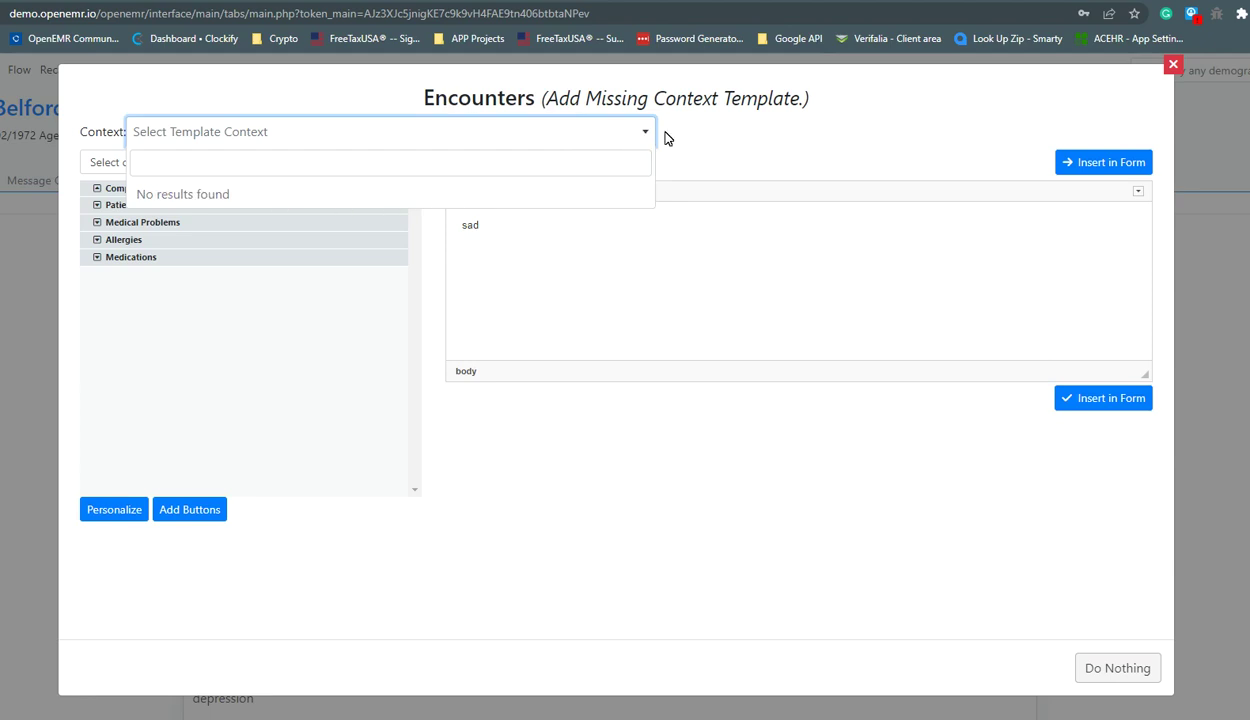
left_click(672, 131)
left_click(363, 162)
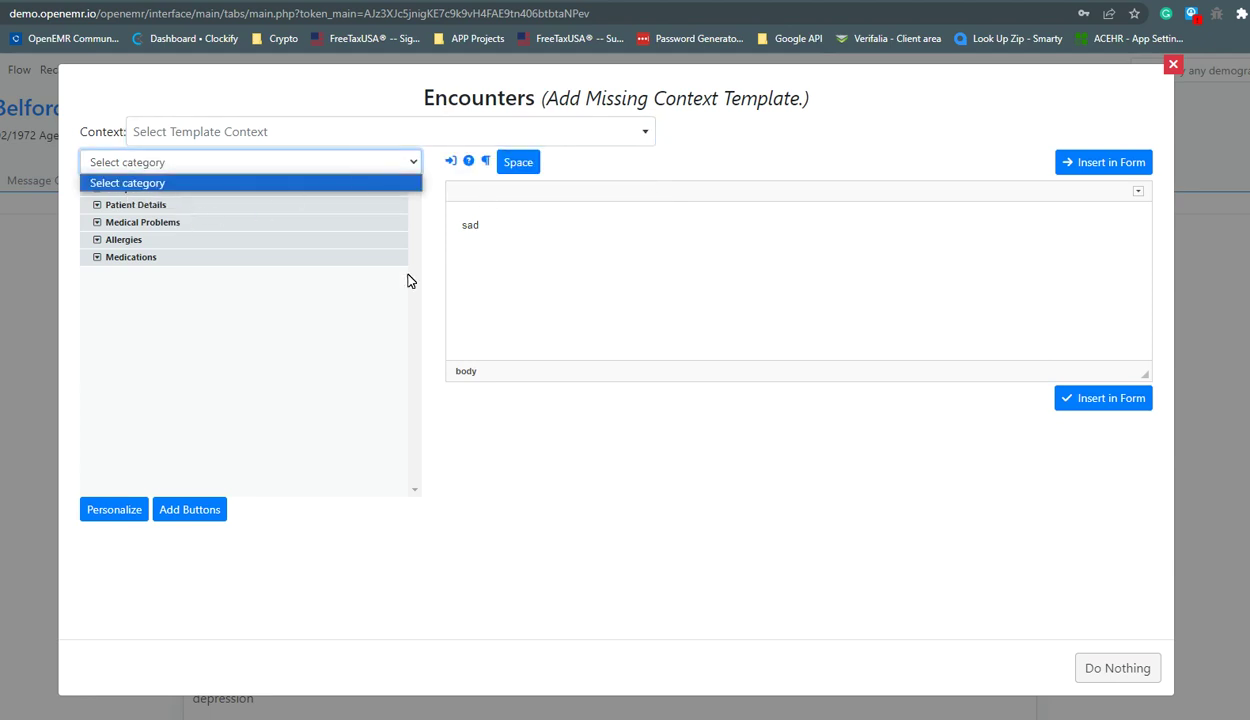
left_click(296, 350)
left_click(128, 514)
left_click(527, 133)
Choose Subjective context, select both admin->Treatments and admin->Xerosis, and save the filter
left_click(502, 173)
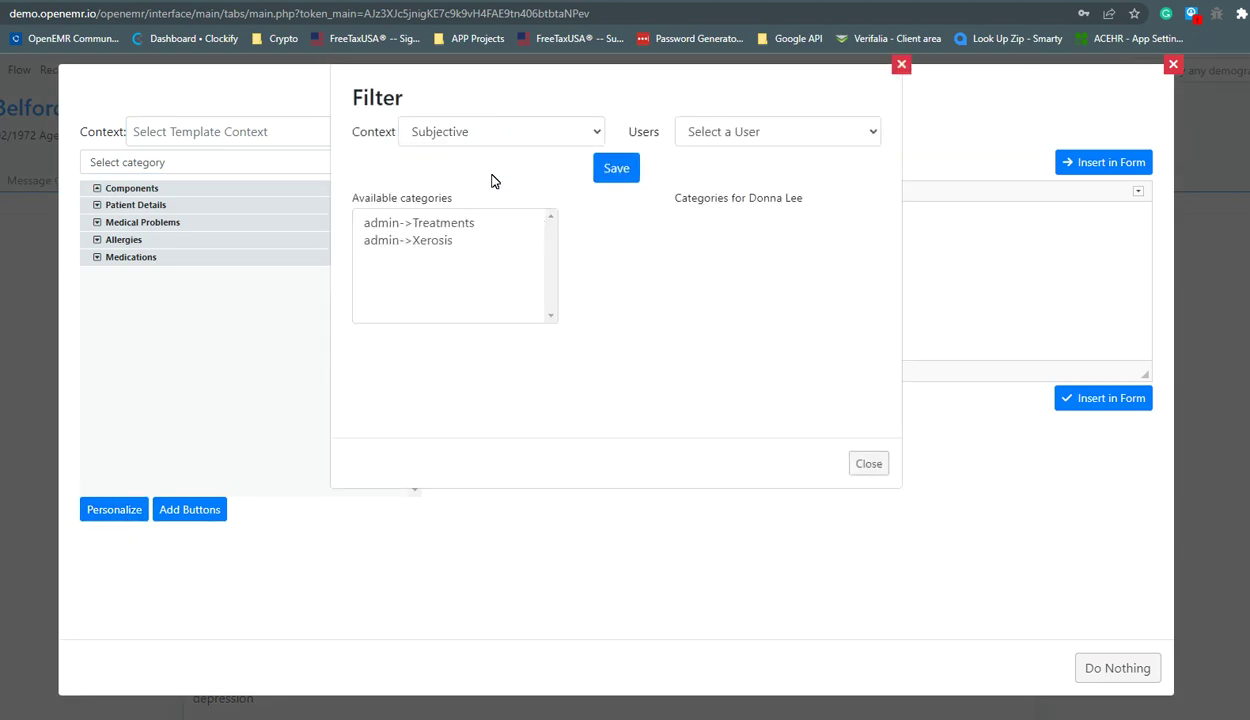
left_click(445, 222)
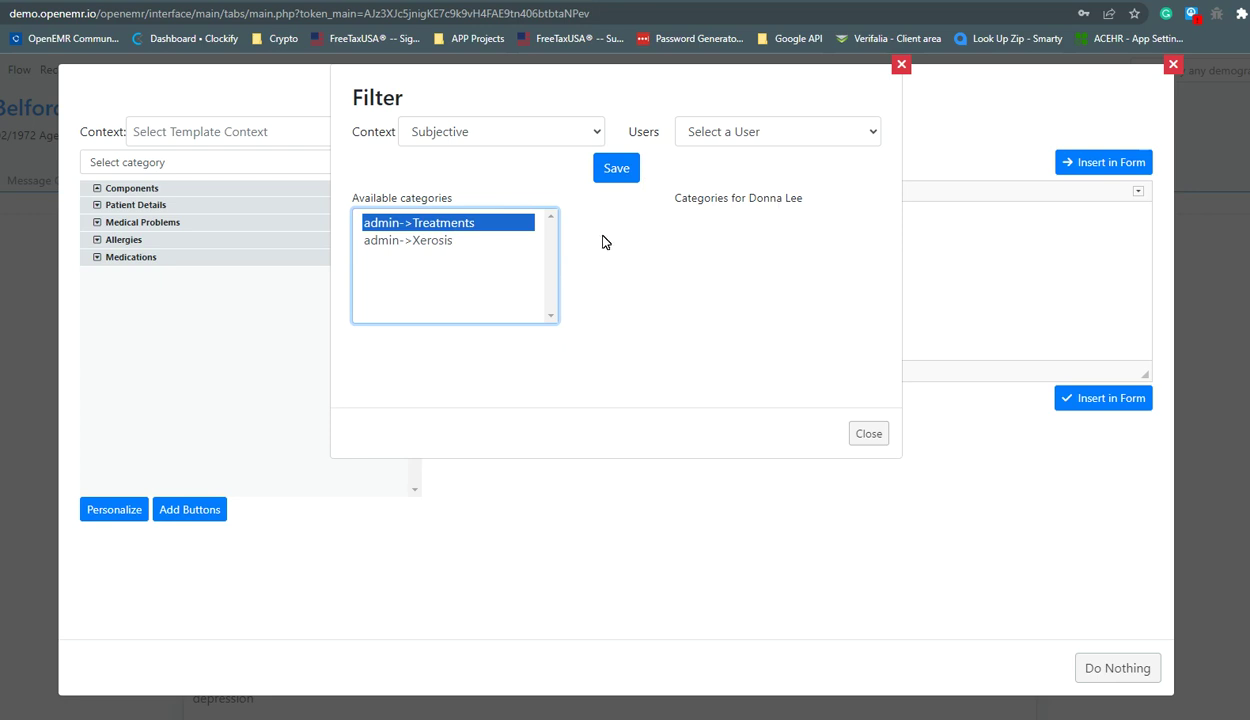
left_click(440, 242)
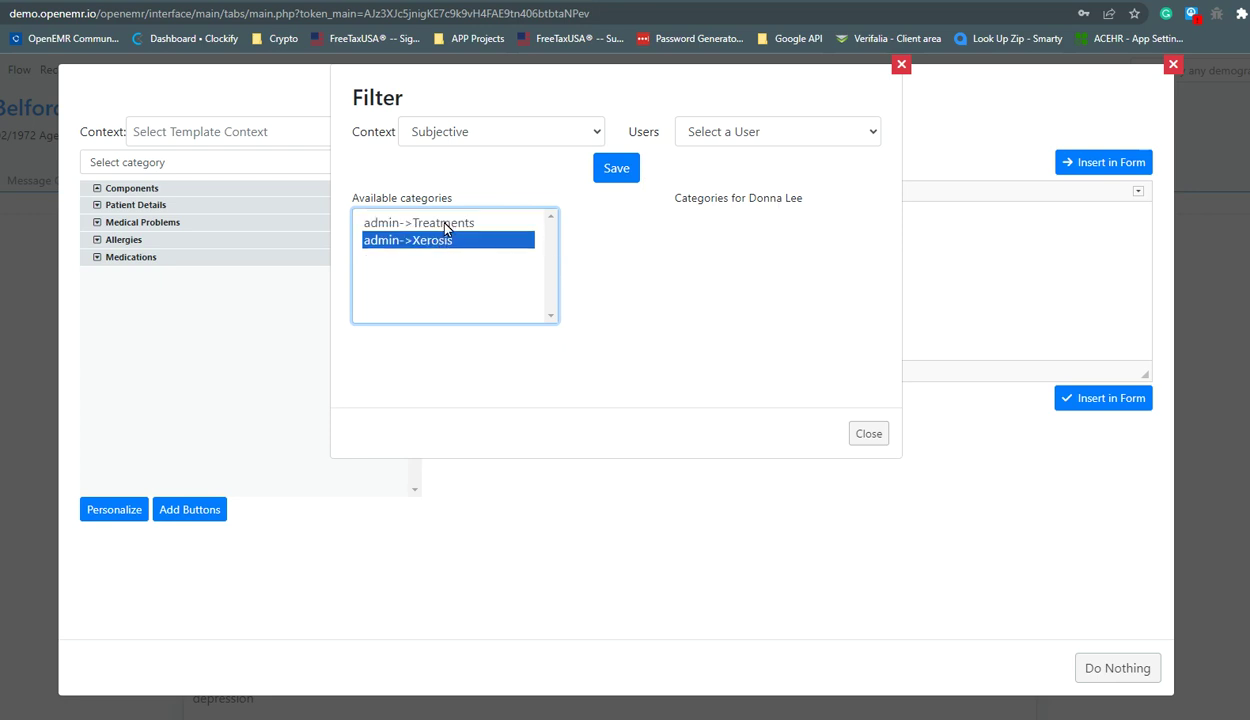
left_click(434, 222)
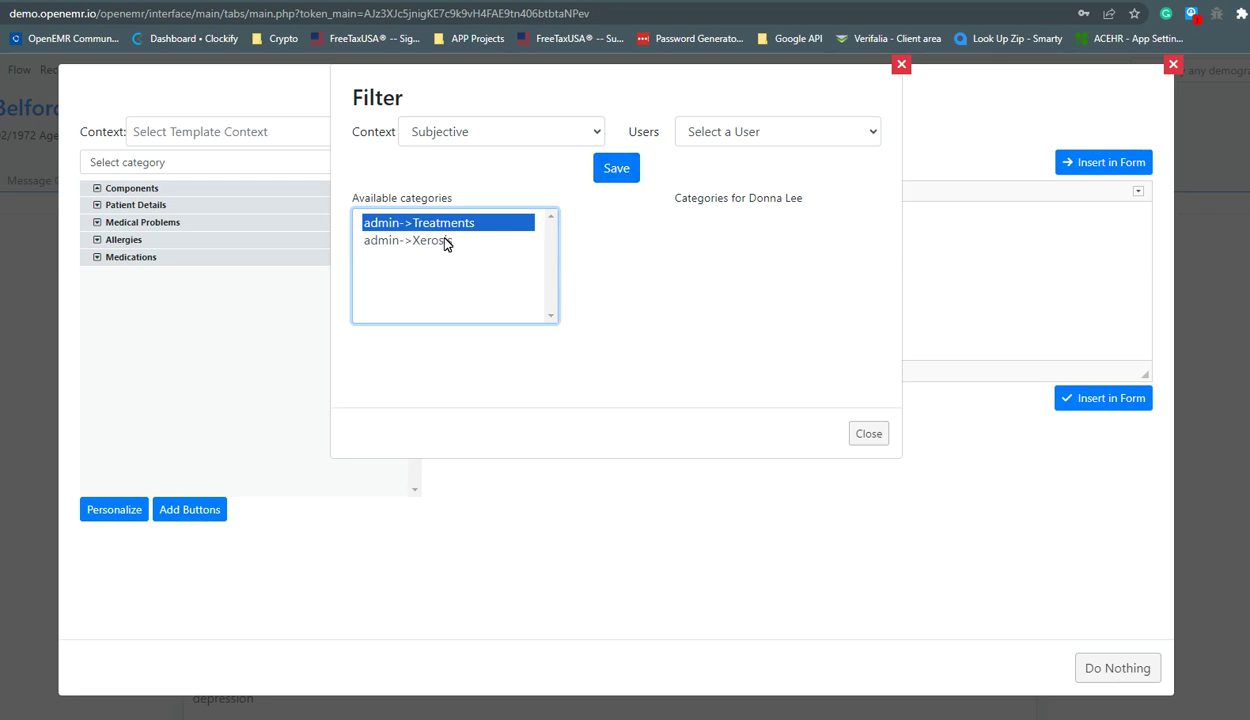
left_click(518, 241)
left_click(472, 225)
left_click(467, 241, "ctrl")
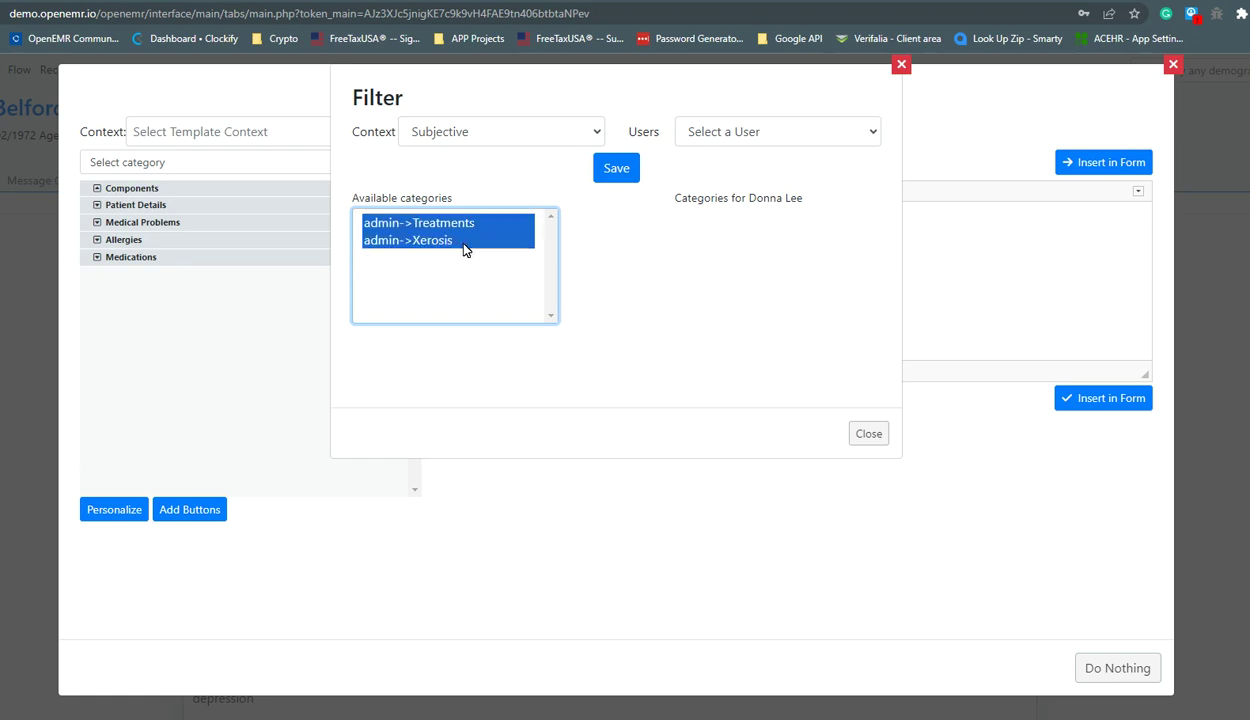
left_click(619, 172)
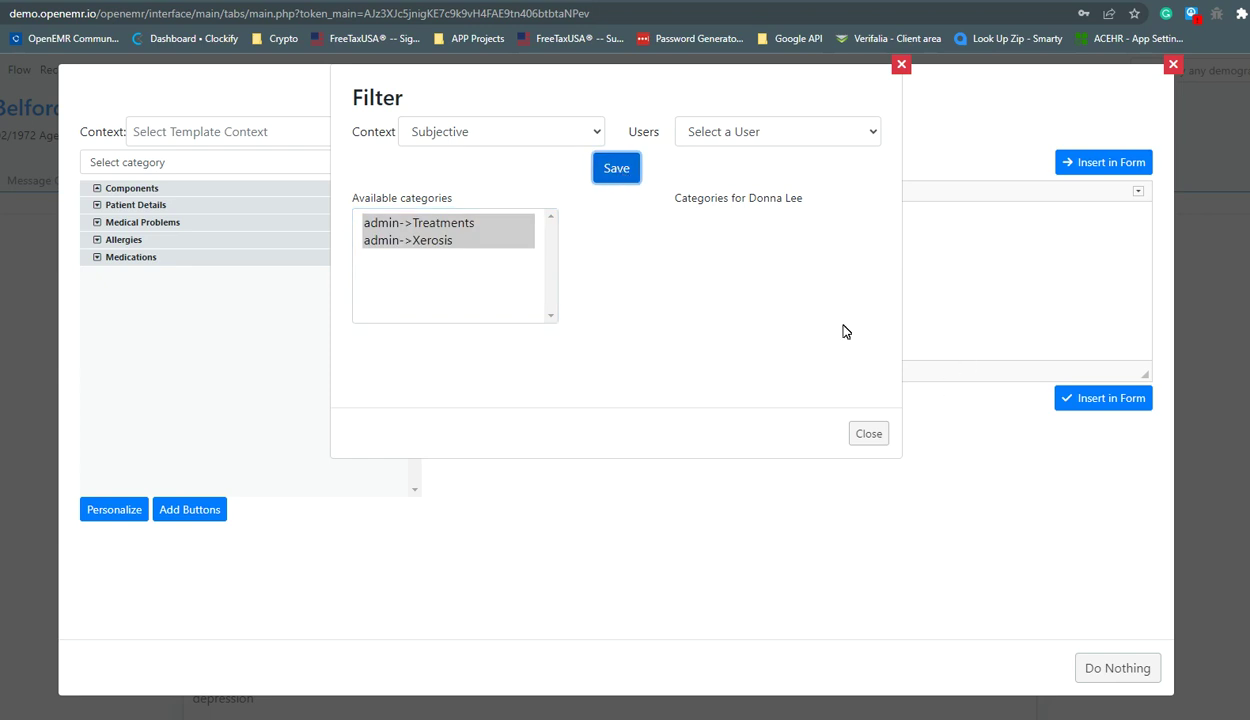
Reopen the Personalize filter, try selecting Subjective Treatments, and dismiss the fail message
left_click(869, 434)
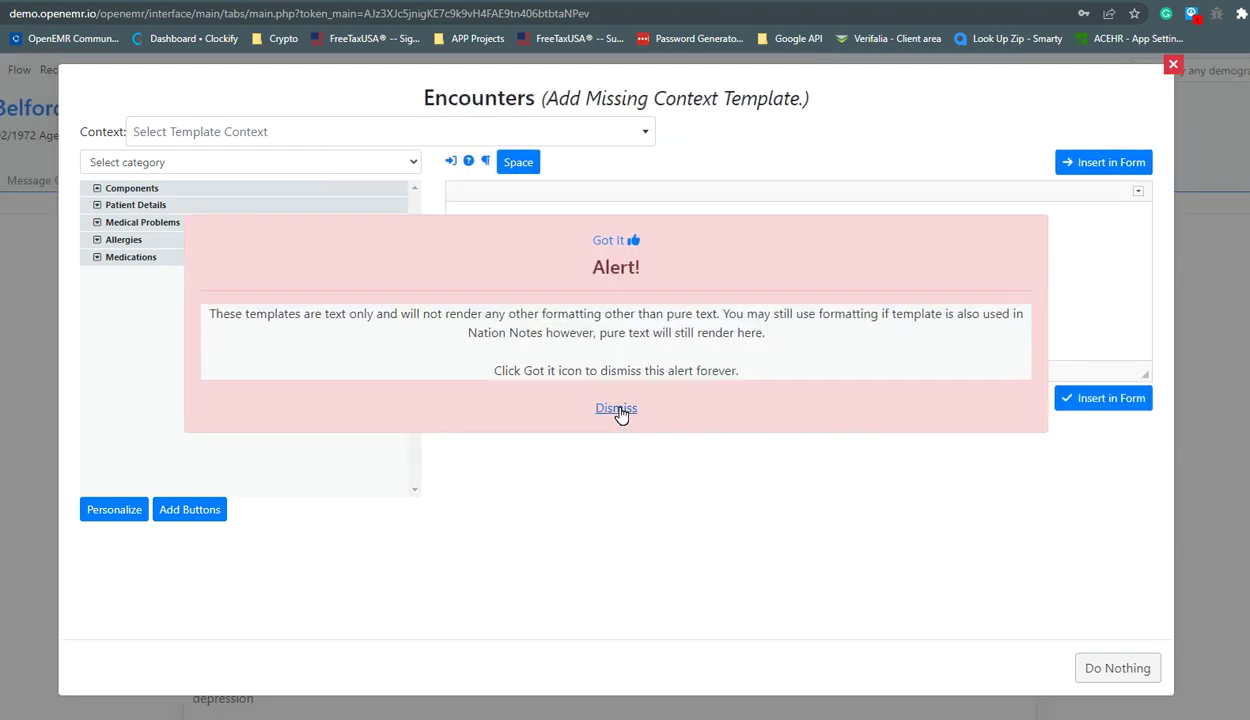
left_click(616, 408)
left_click(329, 139)
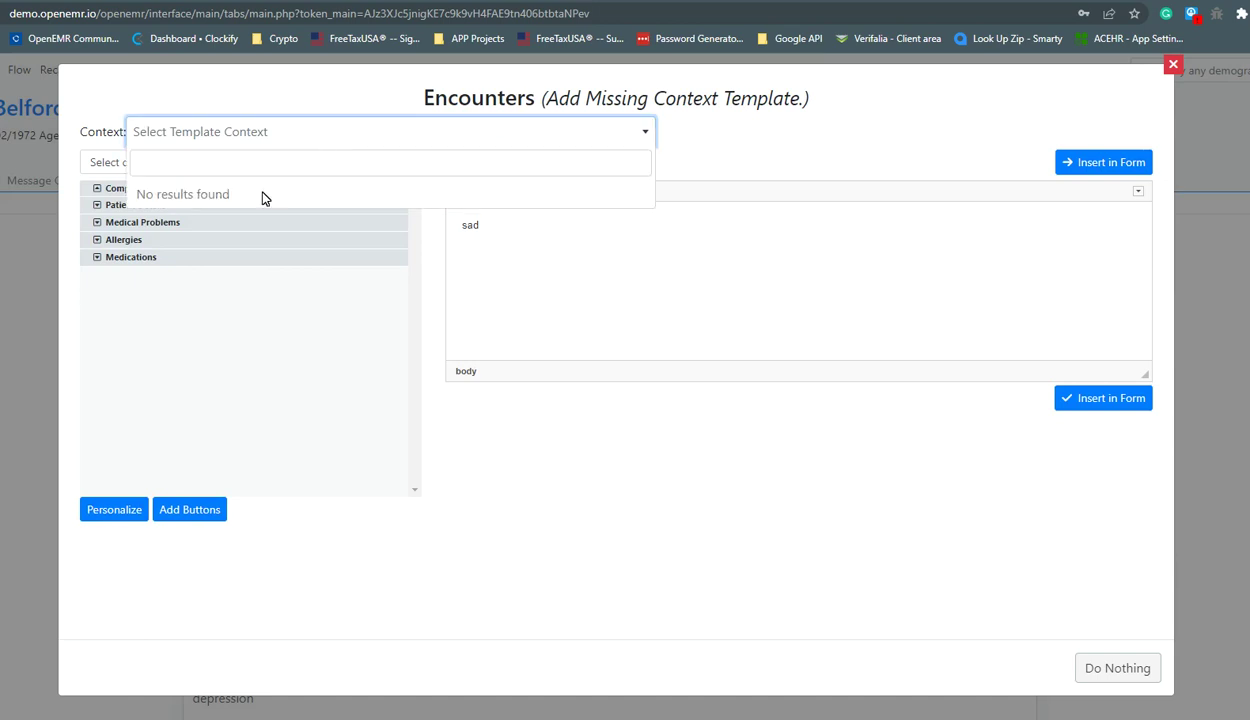
left_click(716, 147)
left_click(312, 160)
left_click(281, 376)
left_click(281, 376)
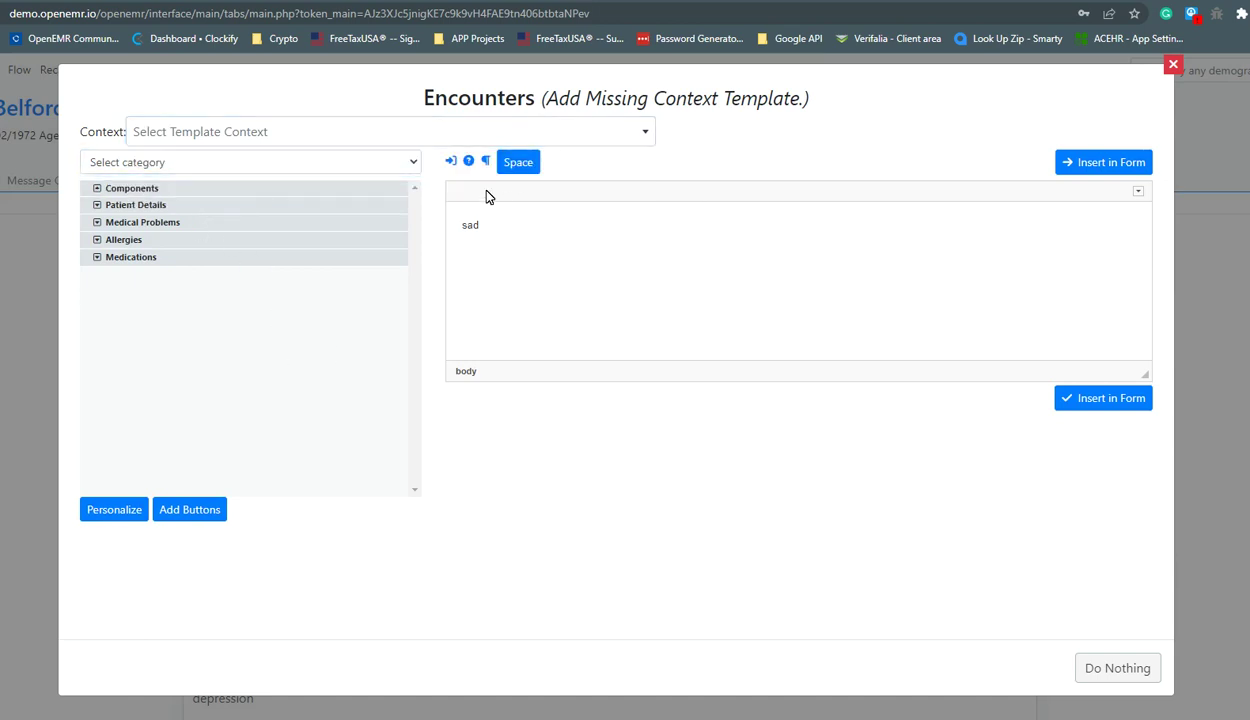
left_click(114, 510)
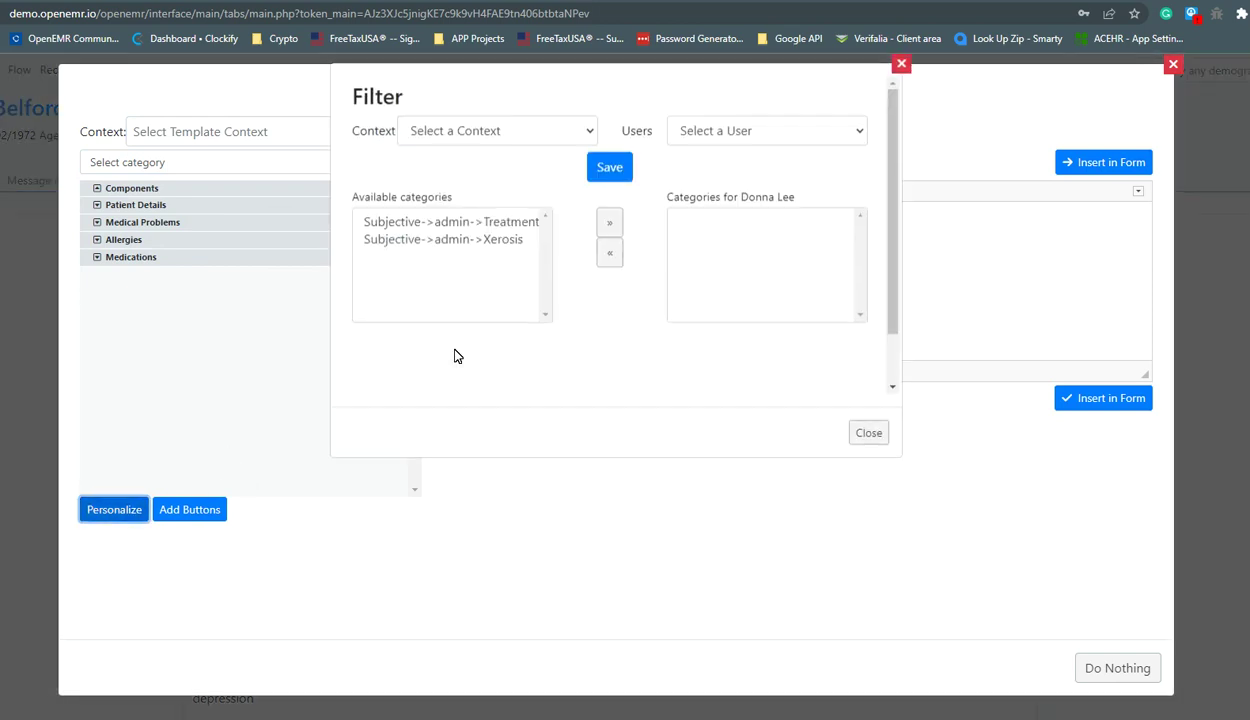
left_click(455, 224)
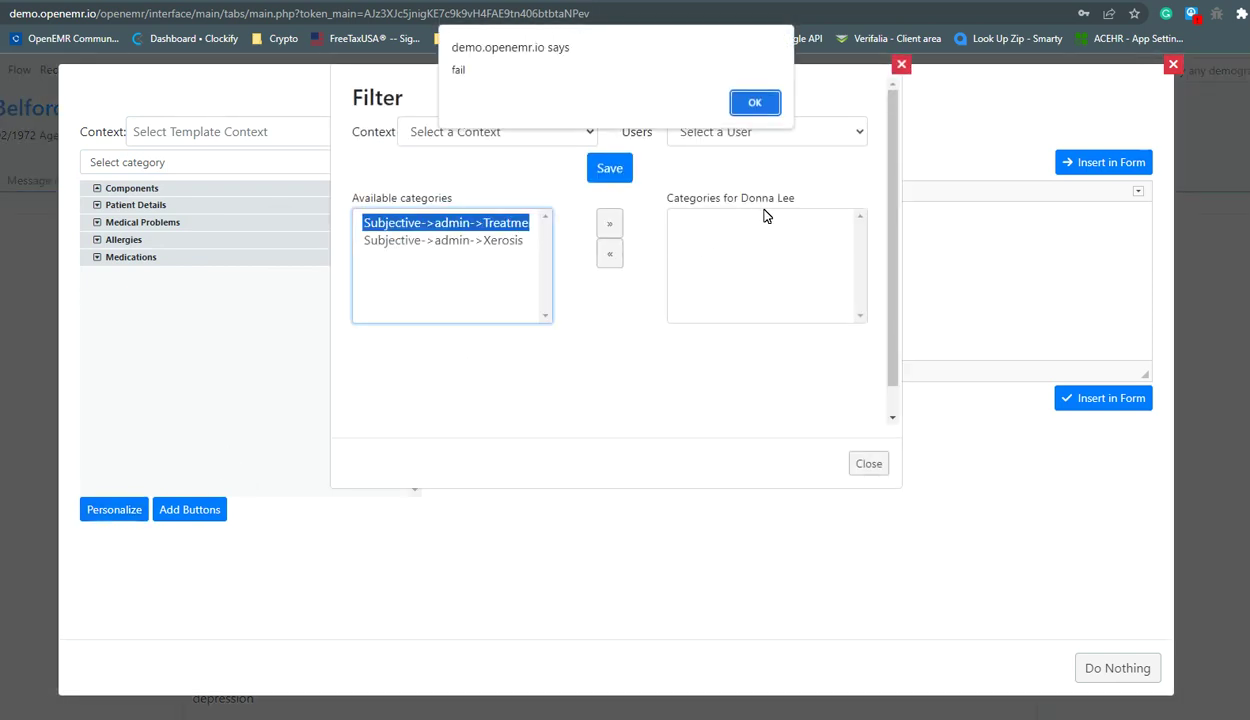
left_click(757, 108)
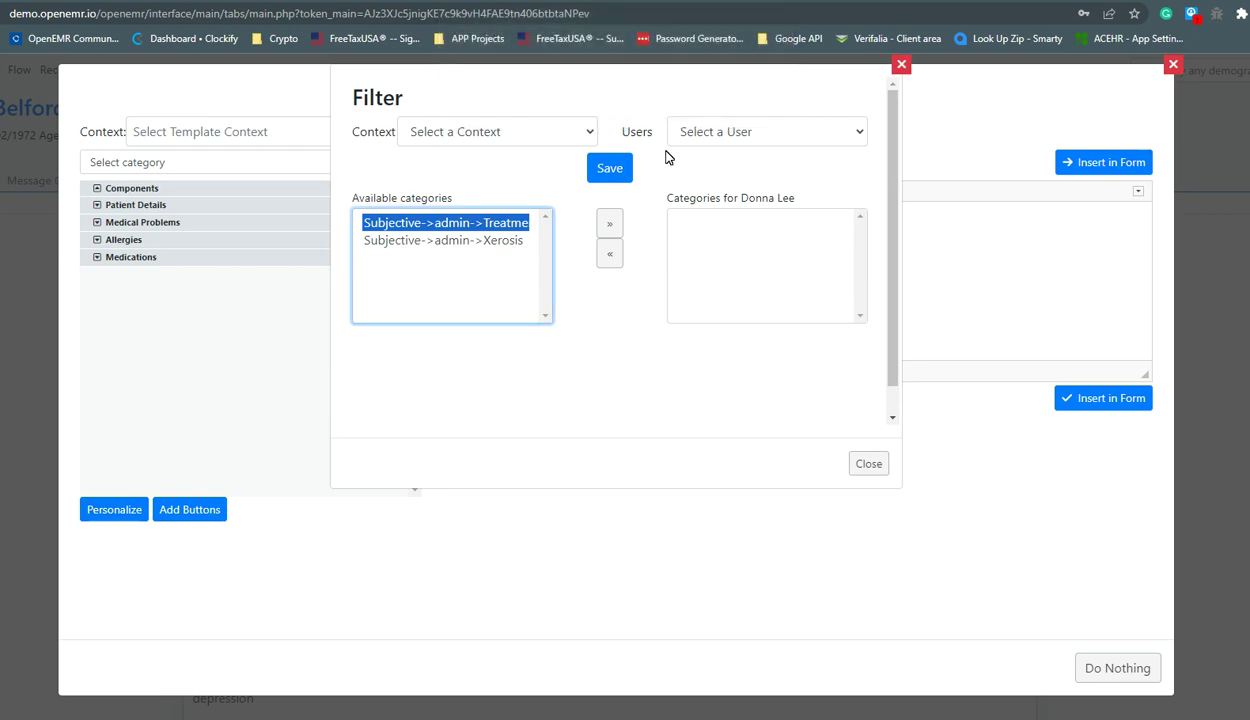
Cycle the filter through Subjective, Objective and Assessment, choose the other user, return to Subjective
left_click(582, 136)
left_click(568, 175)
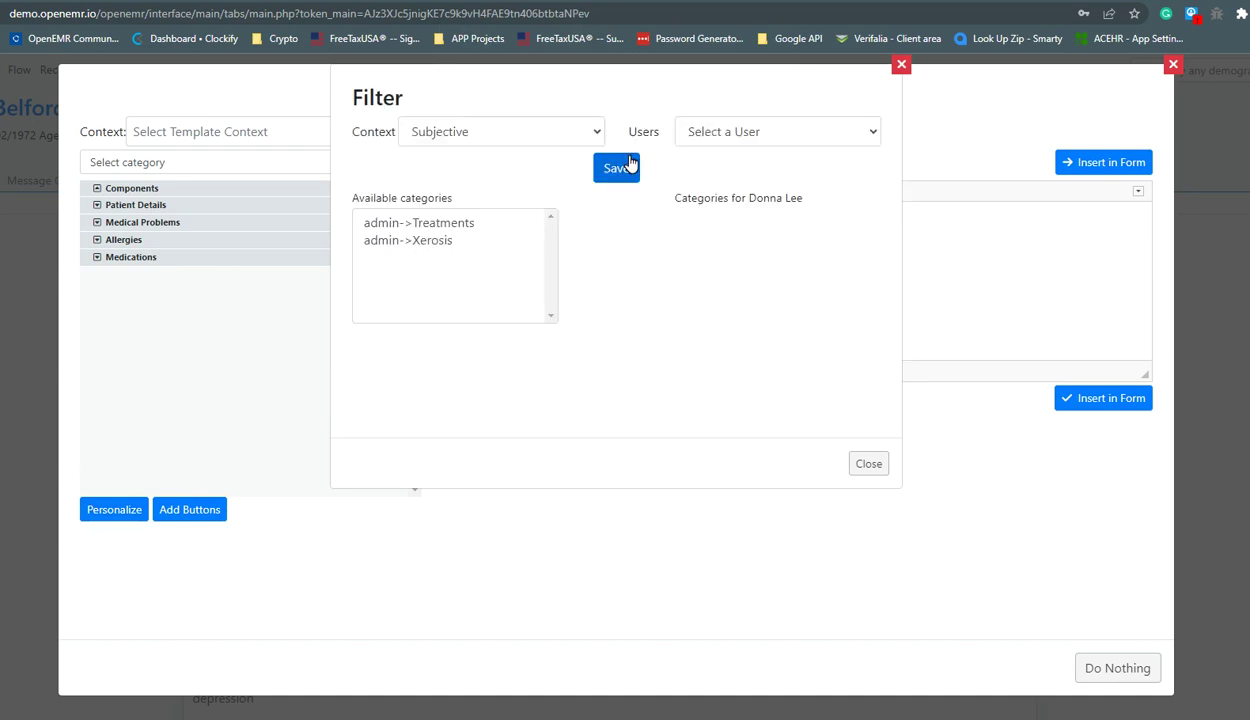
left_click(590, 146)
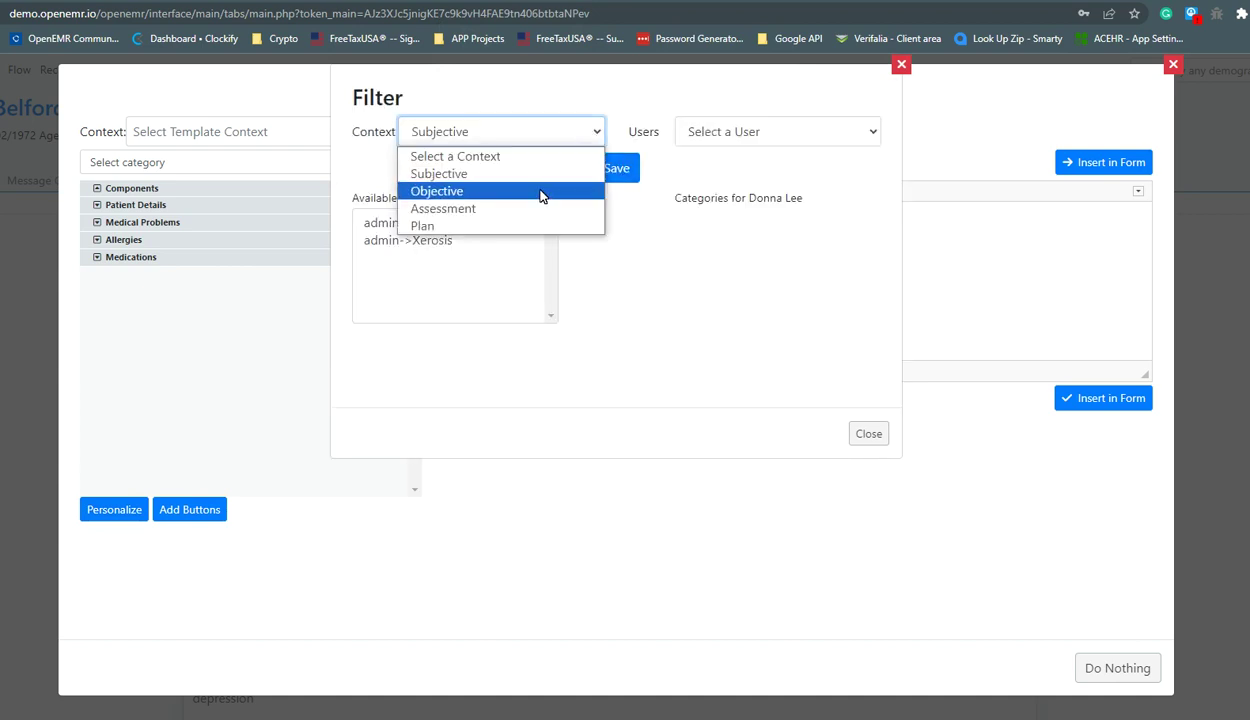
left_click(541, 190)
left_click(591, 131)
left_click(566, 206)
left_click(758, 137)
left_click(748, 175)
left_click(594, 133)
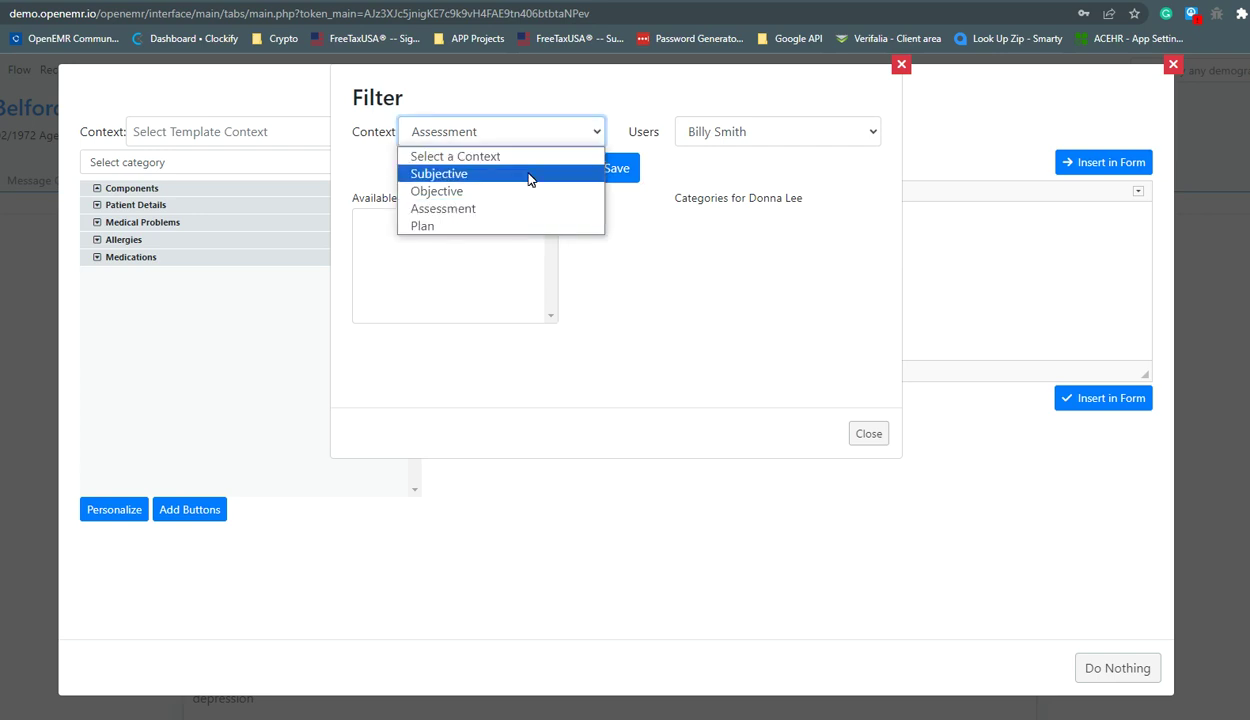
left_click(530, 175)
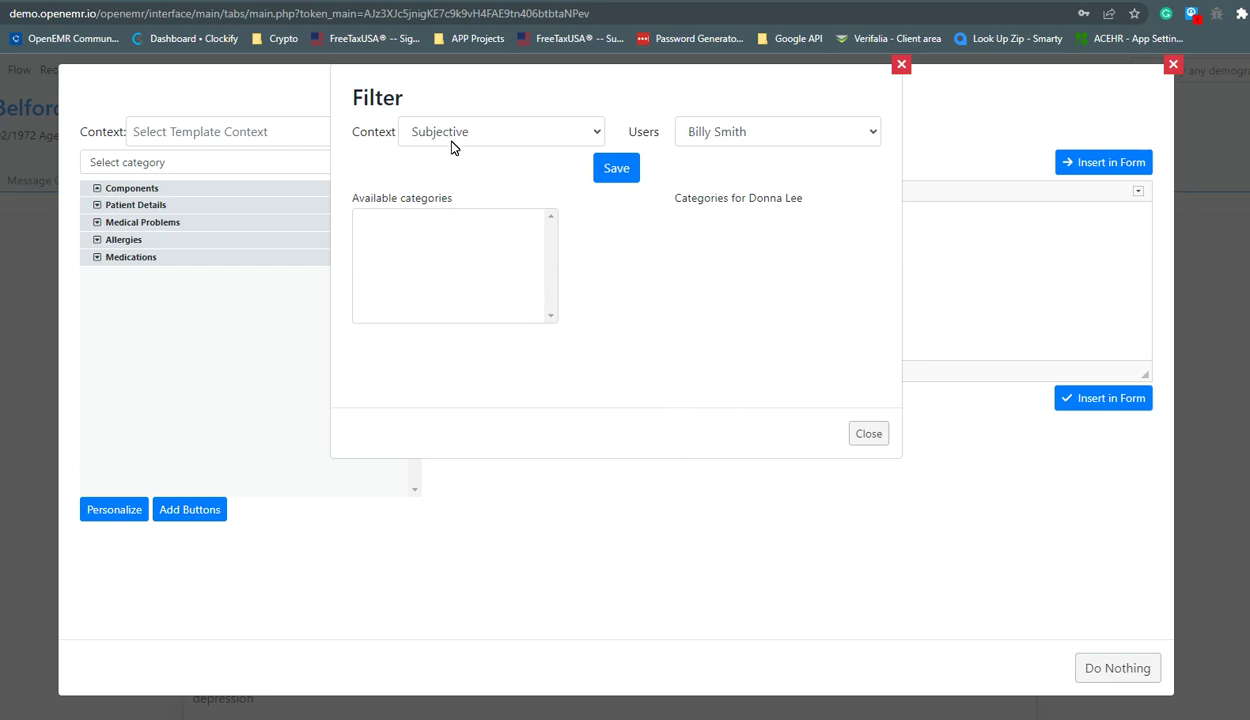
left_click(536, 140)
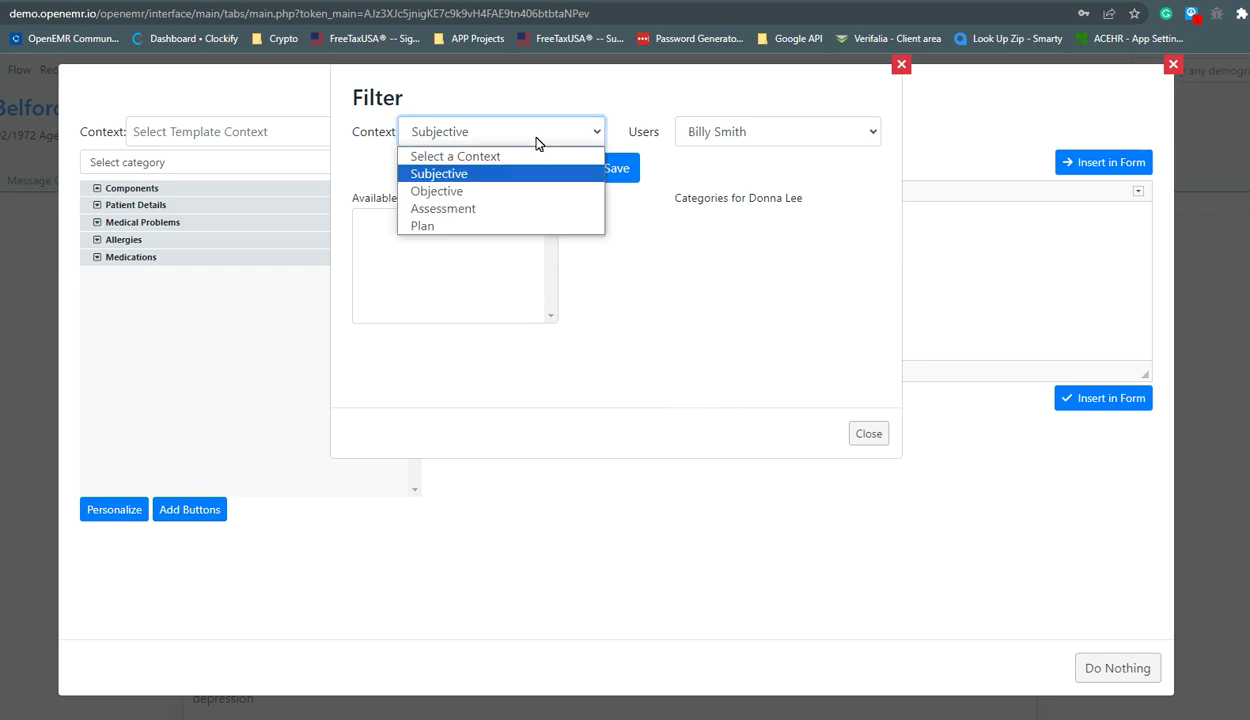
left_click(500, 170)
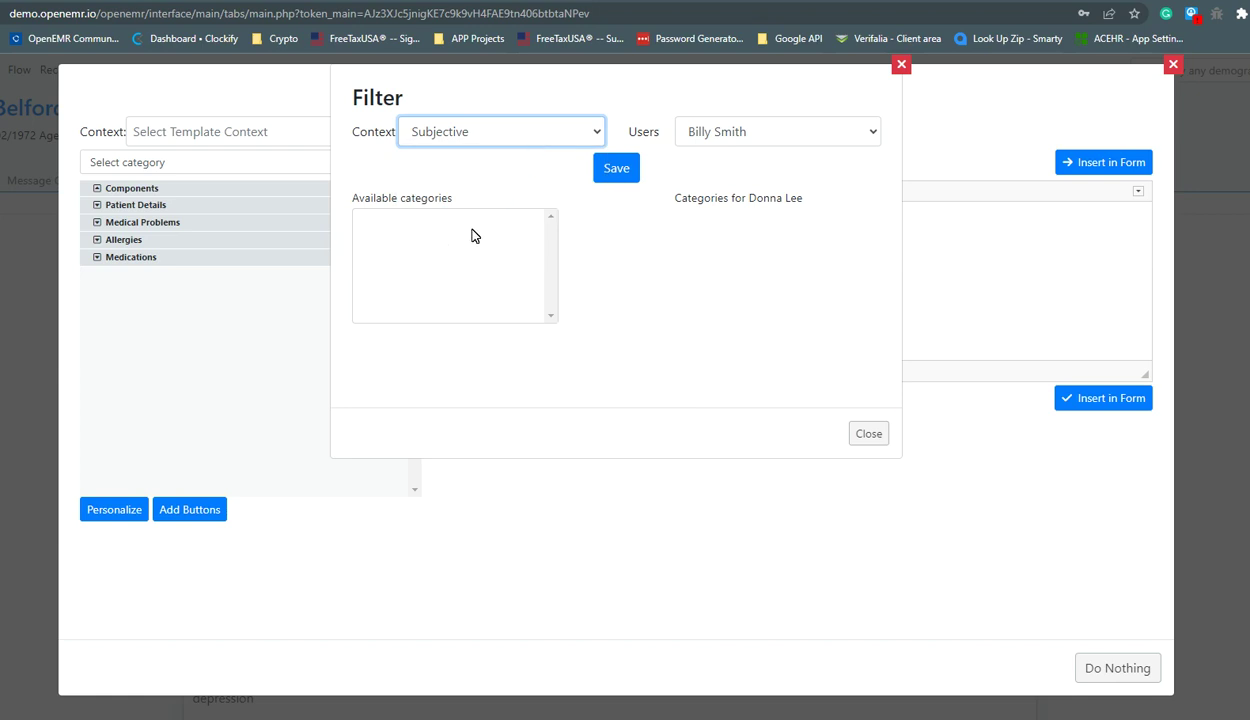
Reopen the category filter and retry selecting admin->Treatments under the Subjective context
left_click(880, 440)
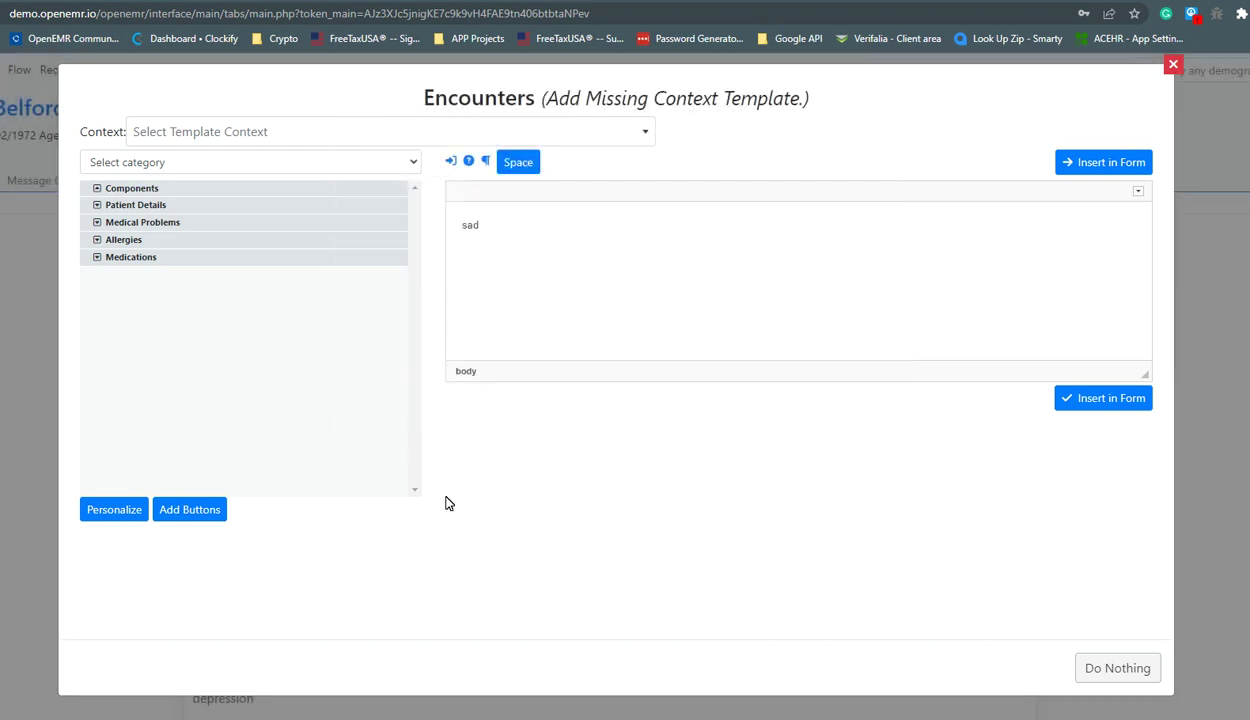
left_click(598, 410)
left_click(122, 511)
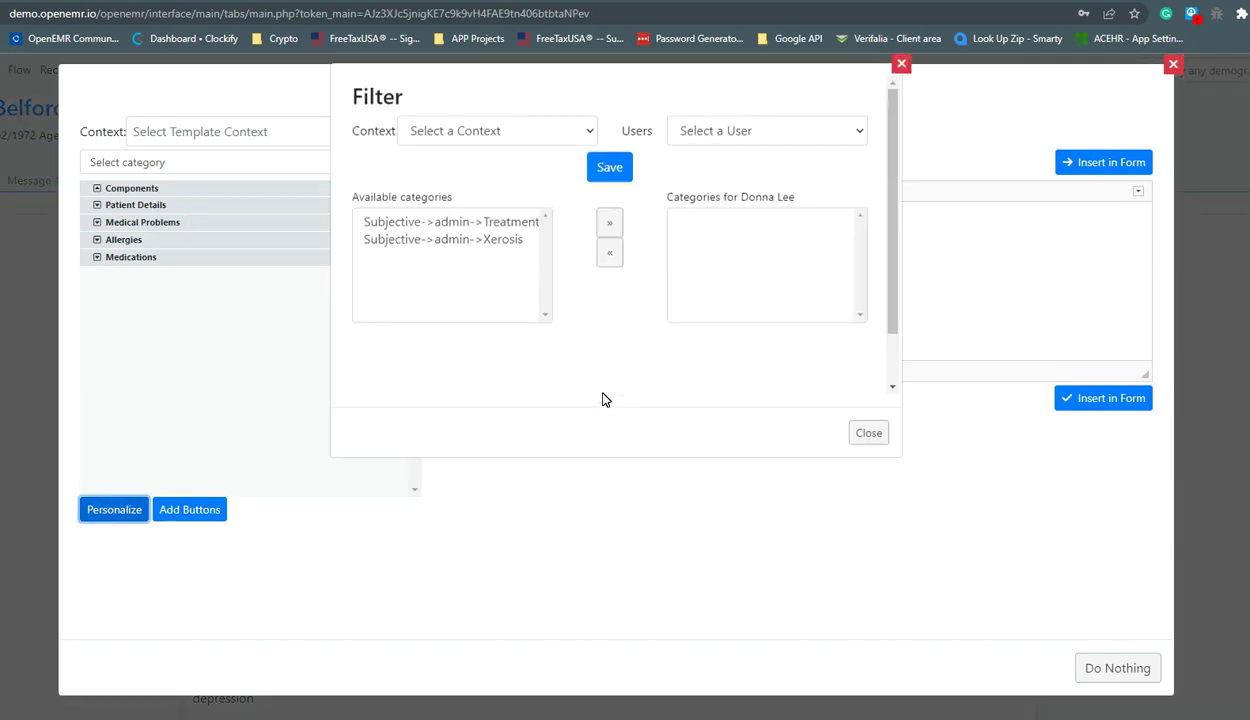
left_click(440, 229)
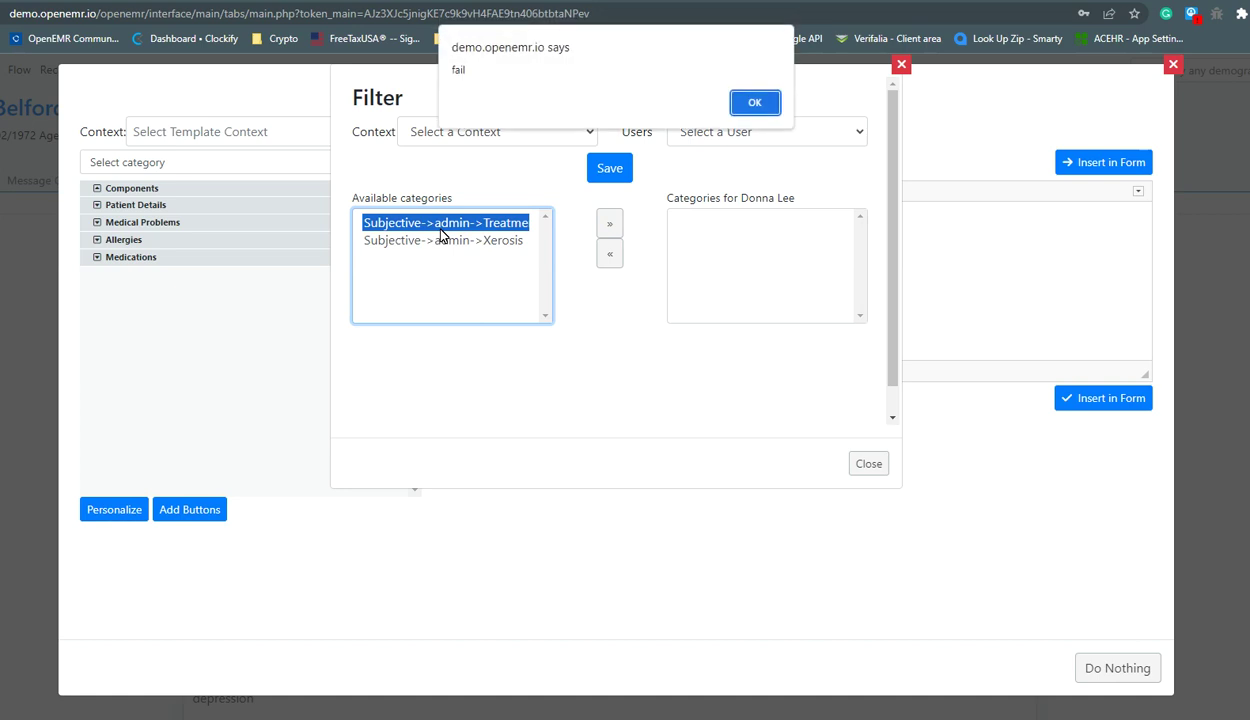
left_click(755, 104)
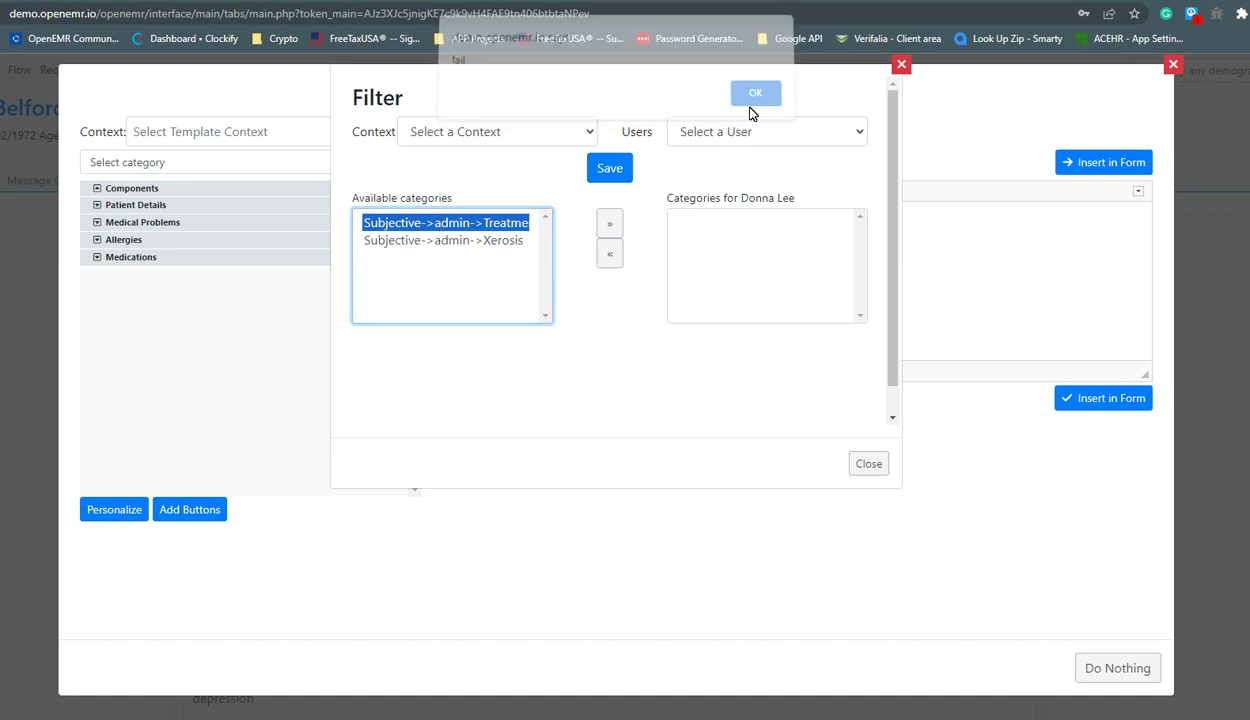
left_click(550, 133)
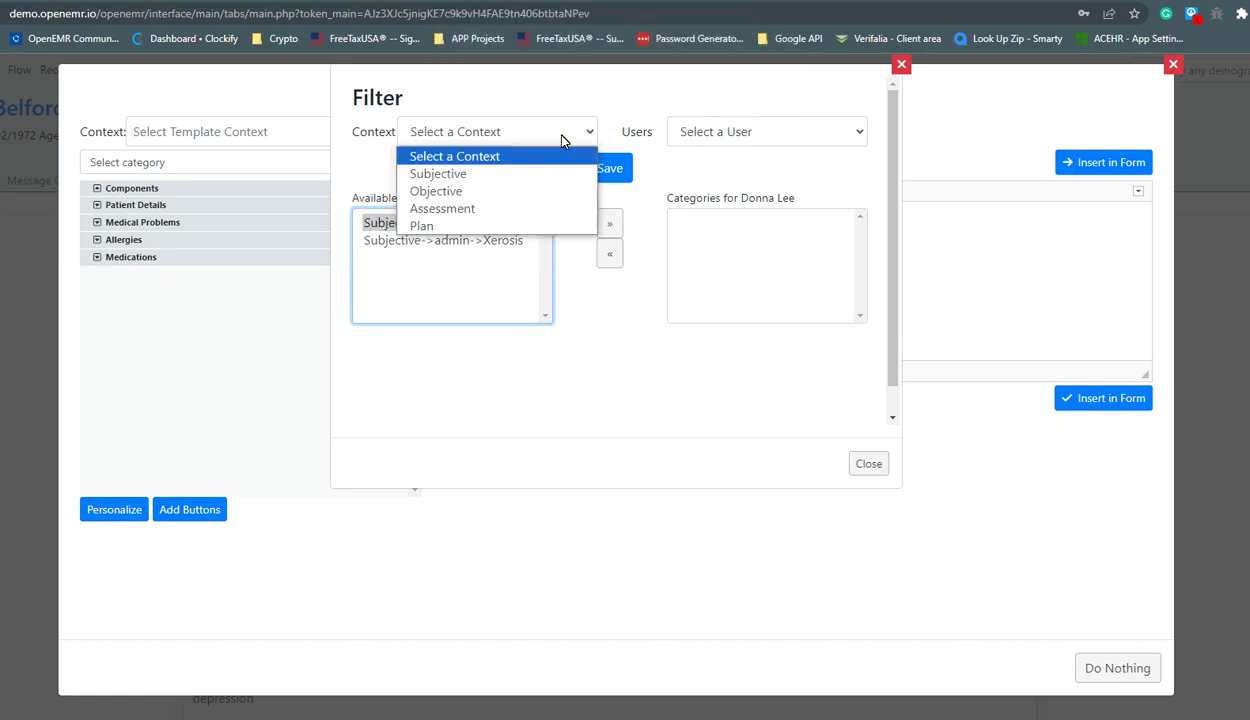
left_click(483, 181)
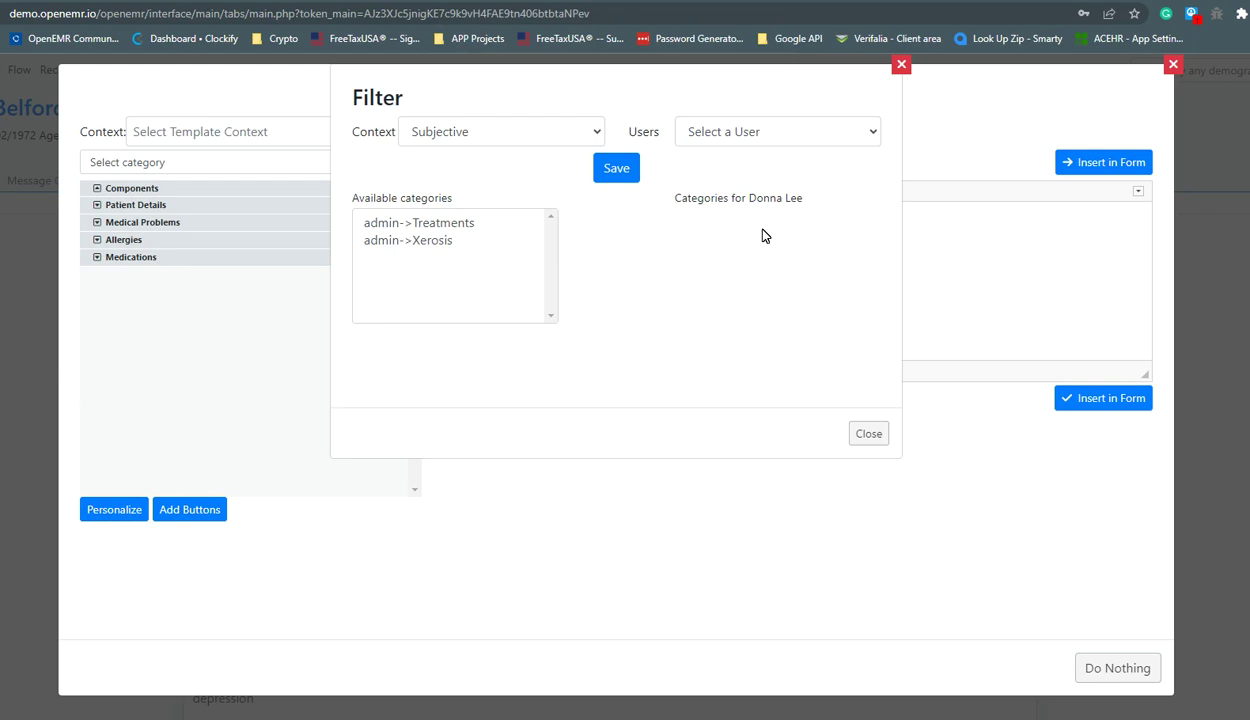
left_click(446, 230)
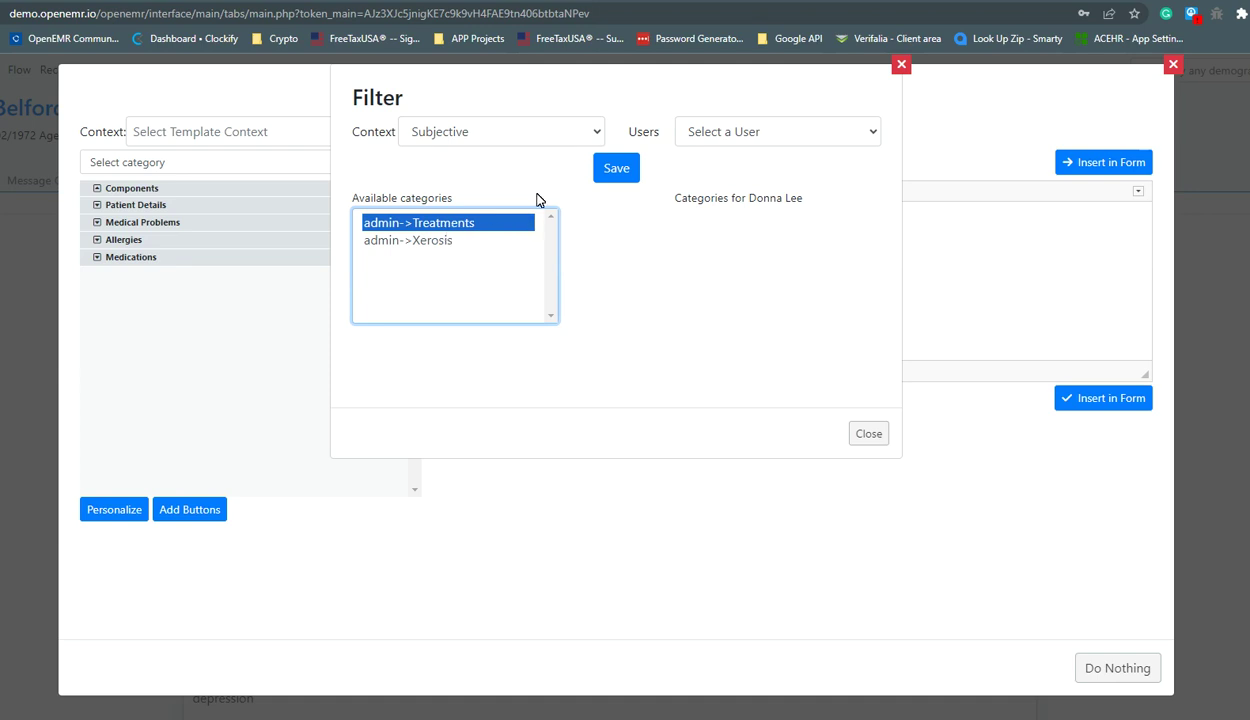
Reset the context to none, retry Treatments, then reselect Subjective and admin->Treatments
left_click(522, 137)
left_click(511, 158)
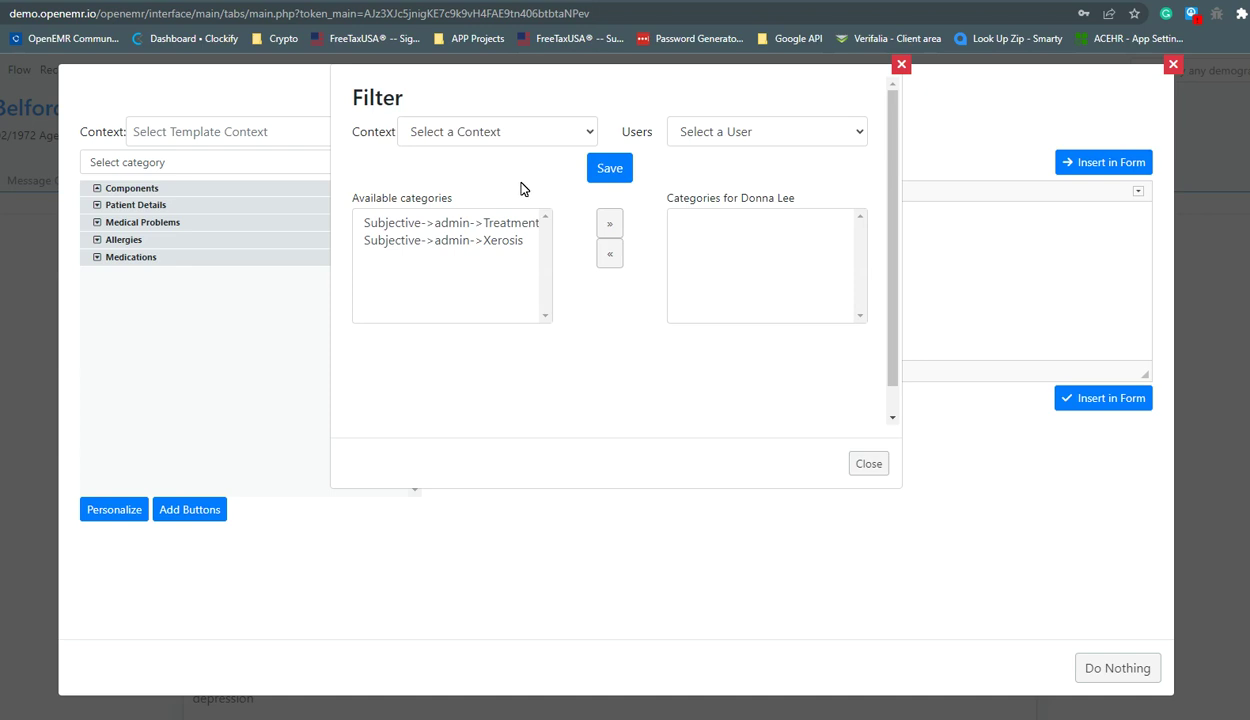
left_click(481, 228)
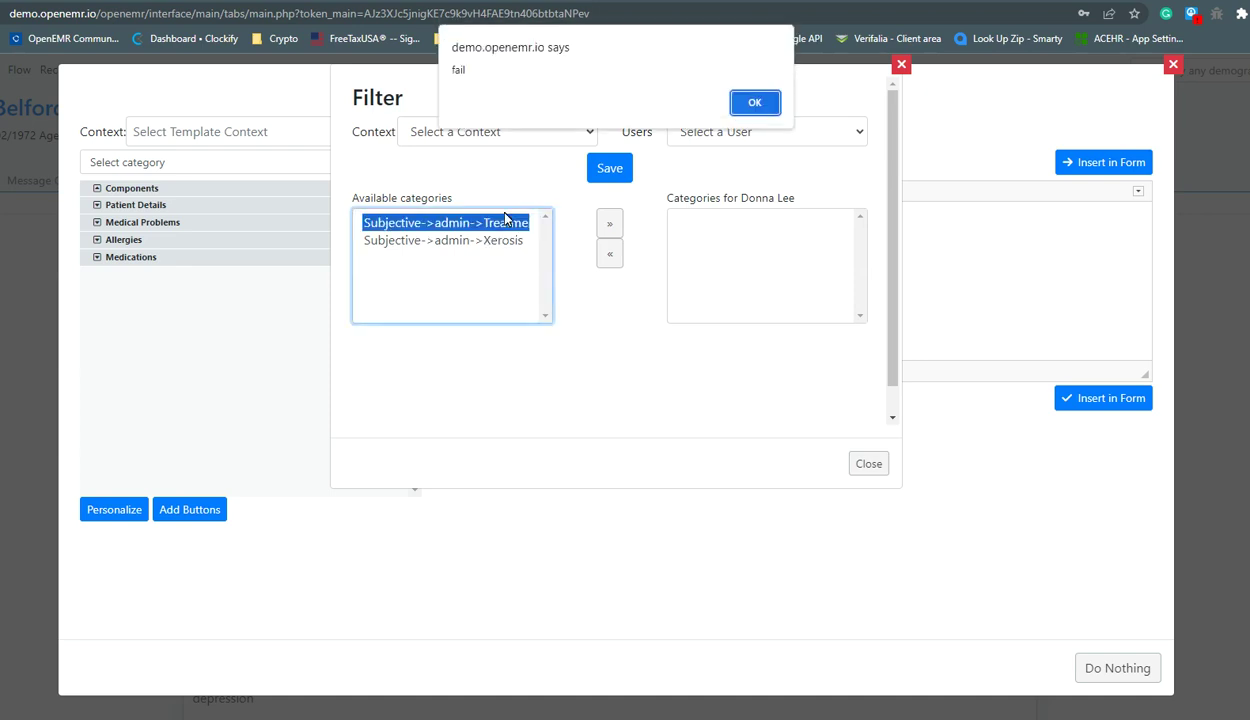
left_click(721, 105)
left_click(518, 141)
left_click(492, 174)
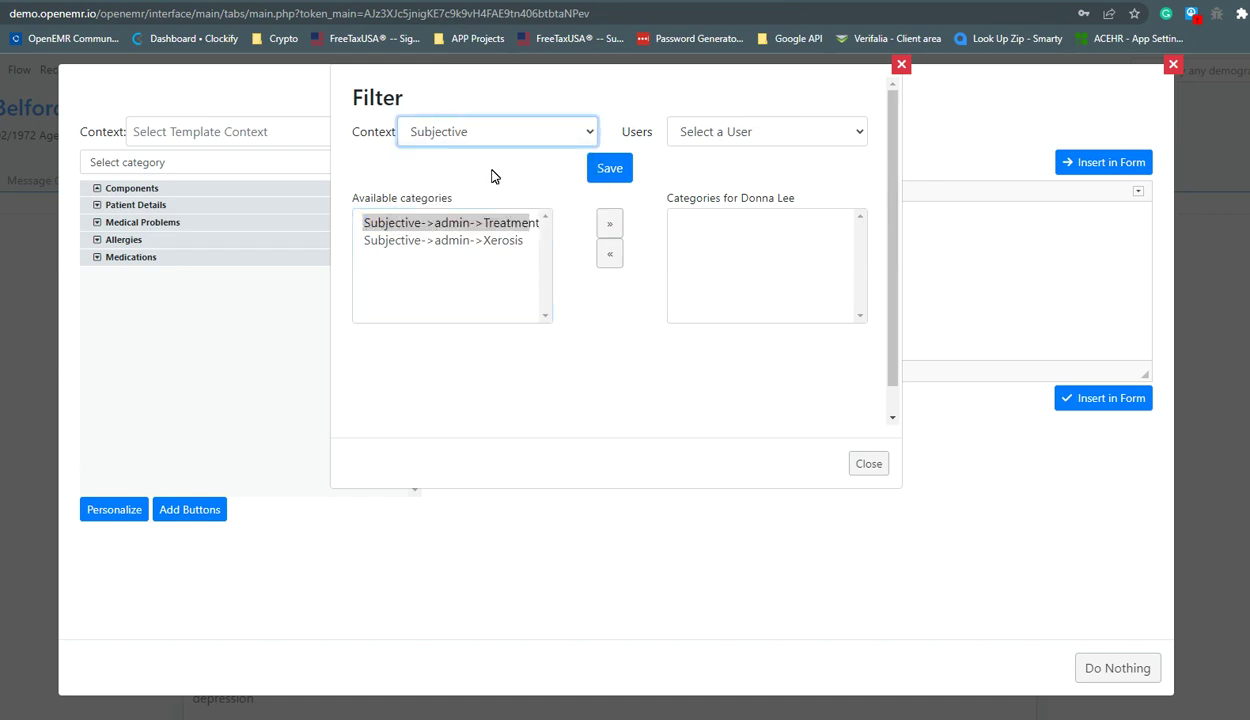
left_click(480, 222)
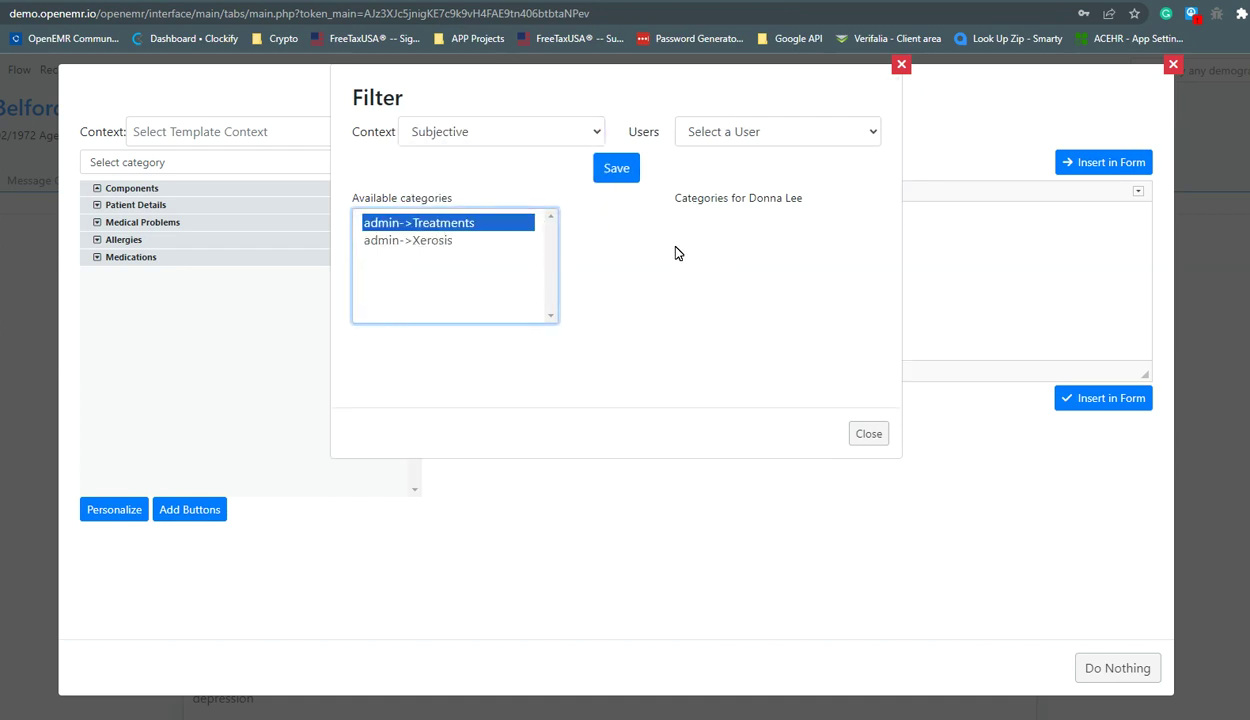
right_click(437, 236)
left_click(595, 202)
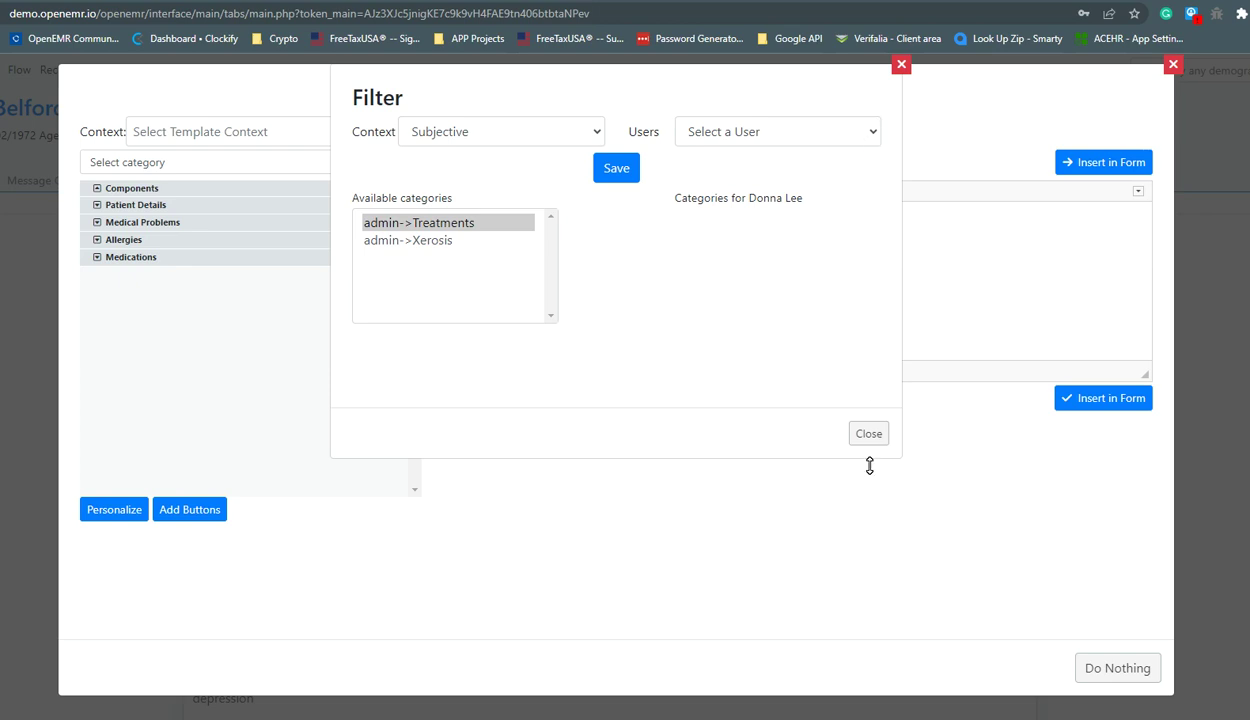
Close the category filter and Encounters template dialog, then log out of OpenEMR
left_click(869, 434)
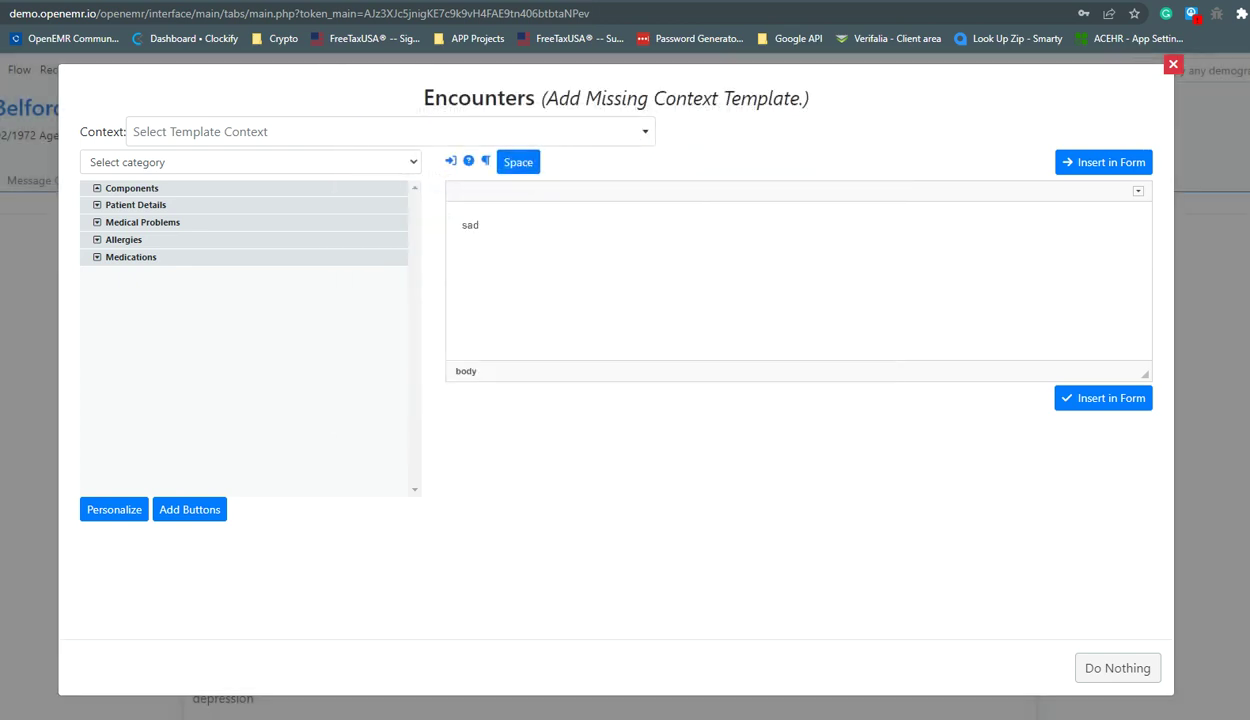
left_click(1173, 60)
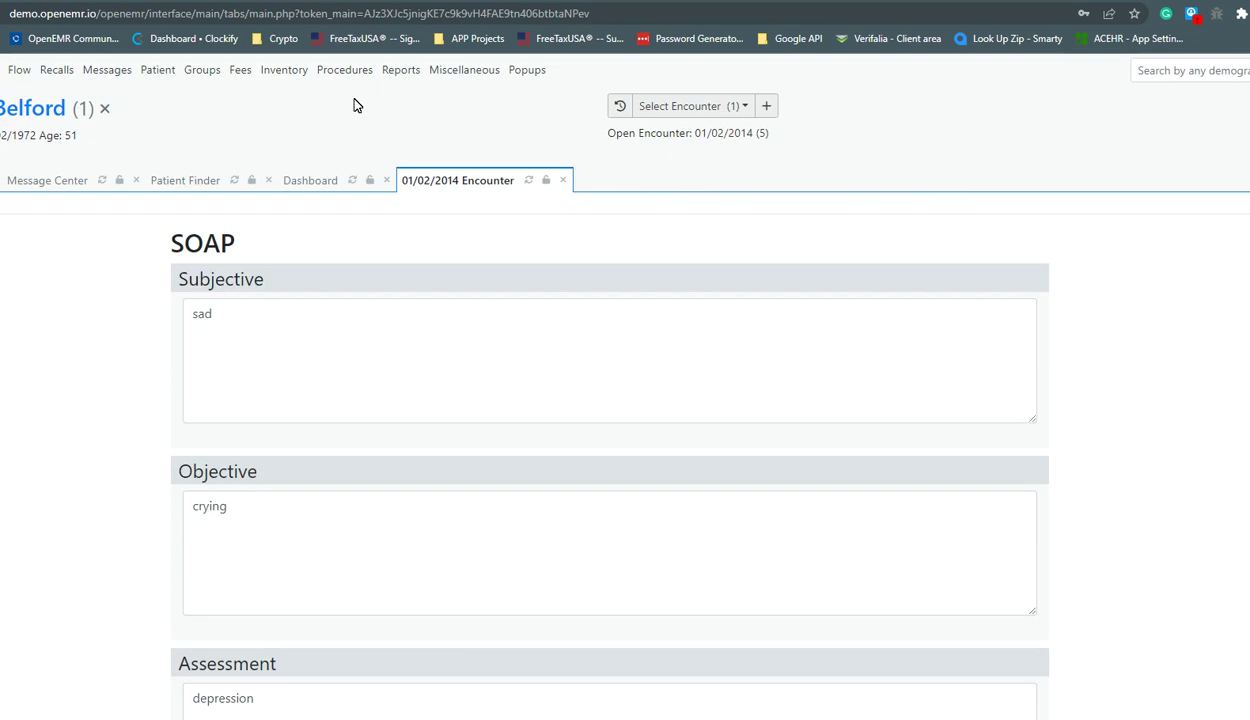
mouse_move(174, 78)
mouse_move(1245, 70)
left_click(1240, 245)
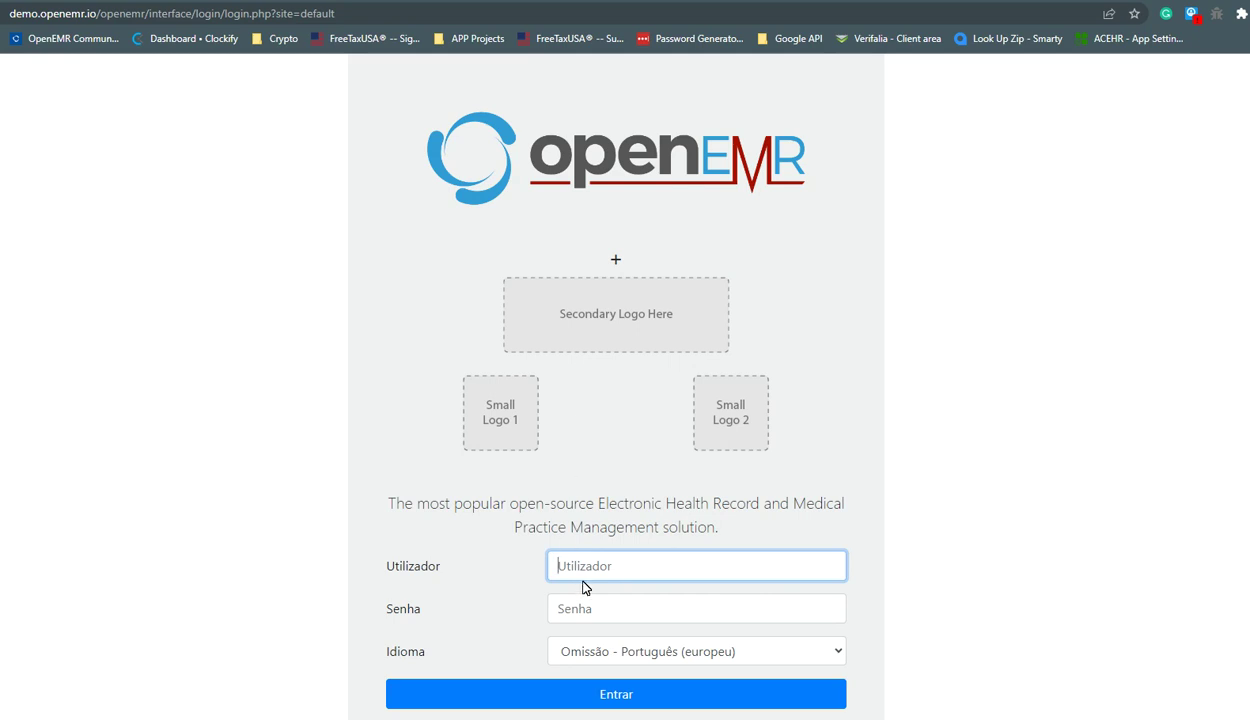
Sign back in as admin with English (Standard) as the login language, entering the admin password
left_click(605, 651)
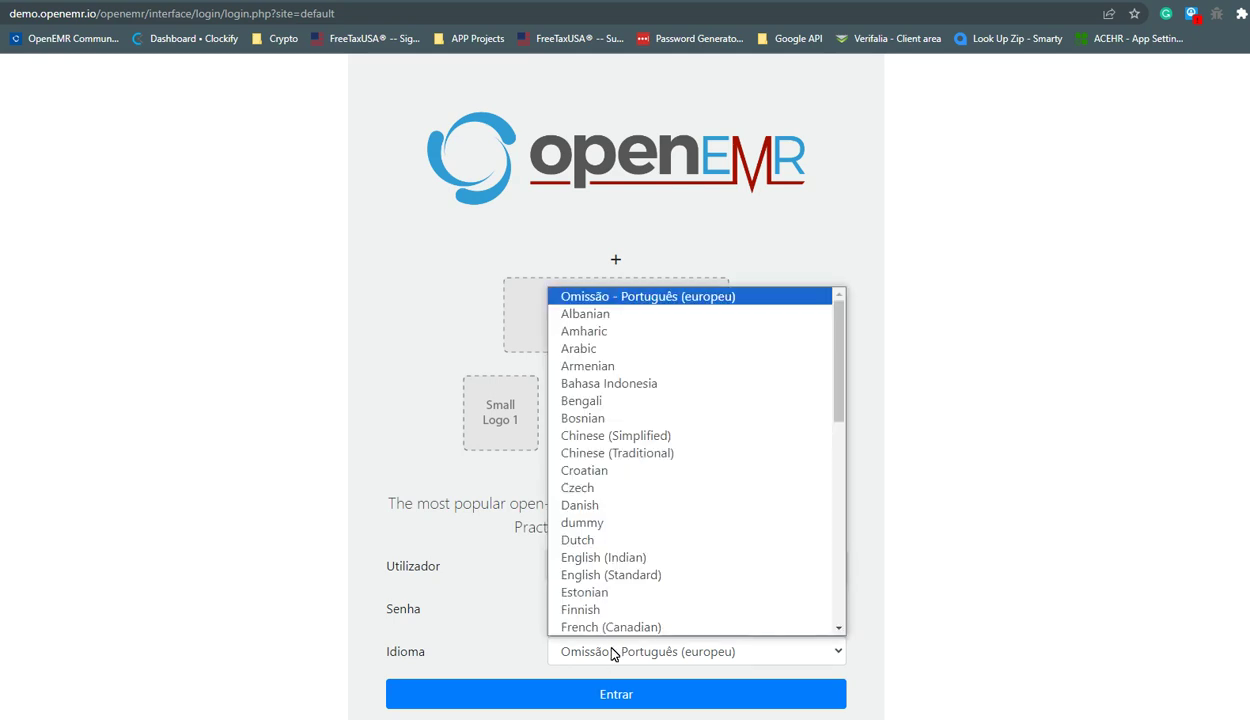
left_click(612, 576)
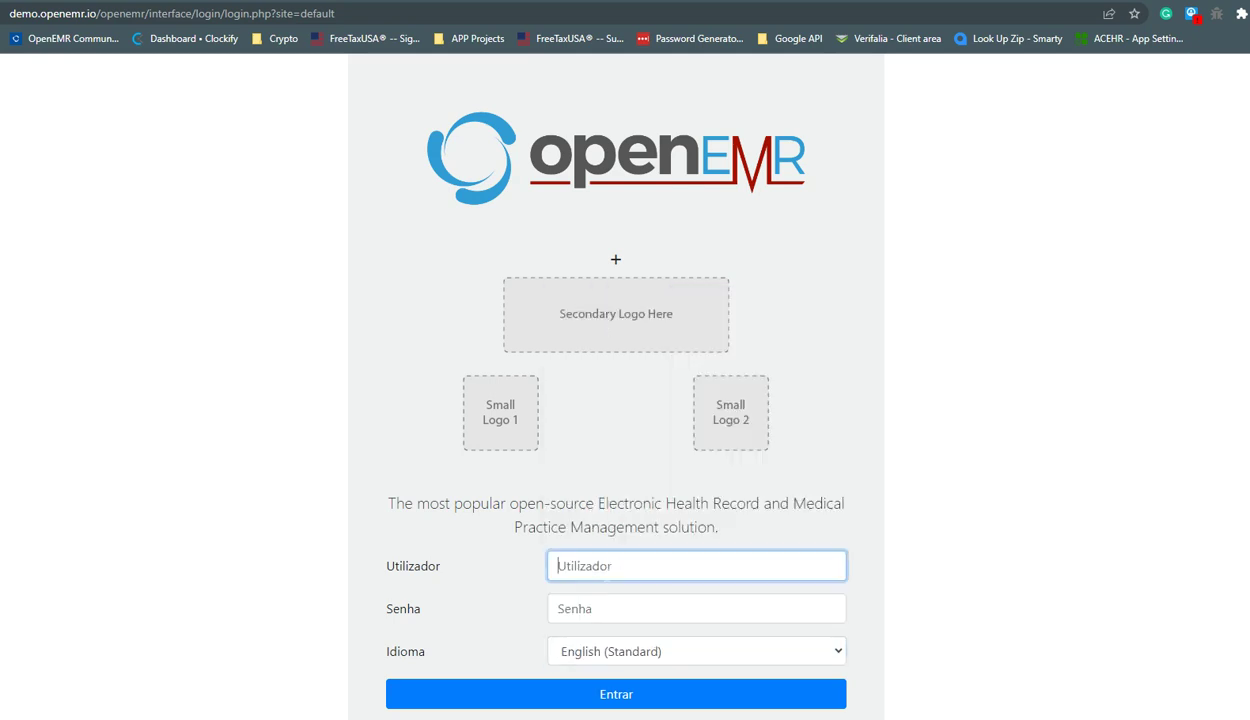
type("admin")
key("Tab")
type("pass")
key("Return")
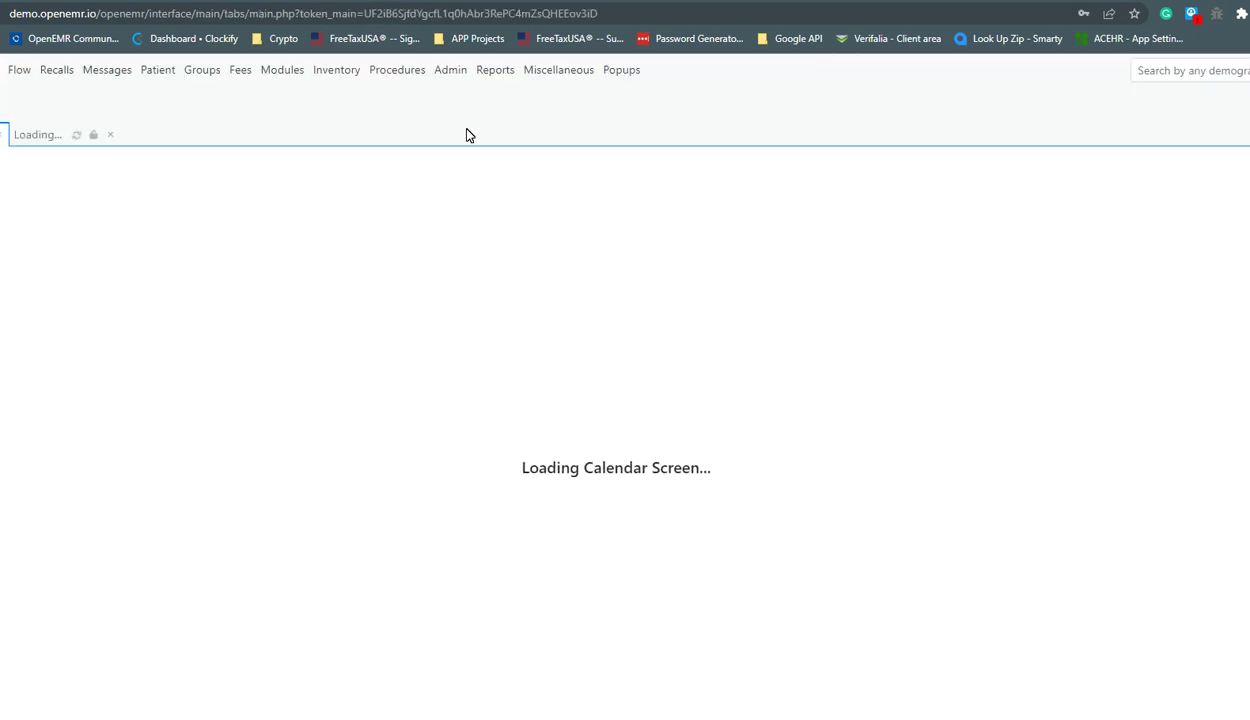
In Admin > Users, give the physician account Administrators access control, save, and log out
mouse_move(450, 69)
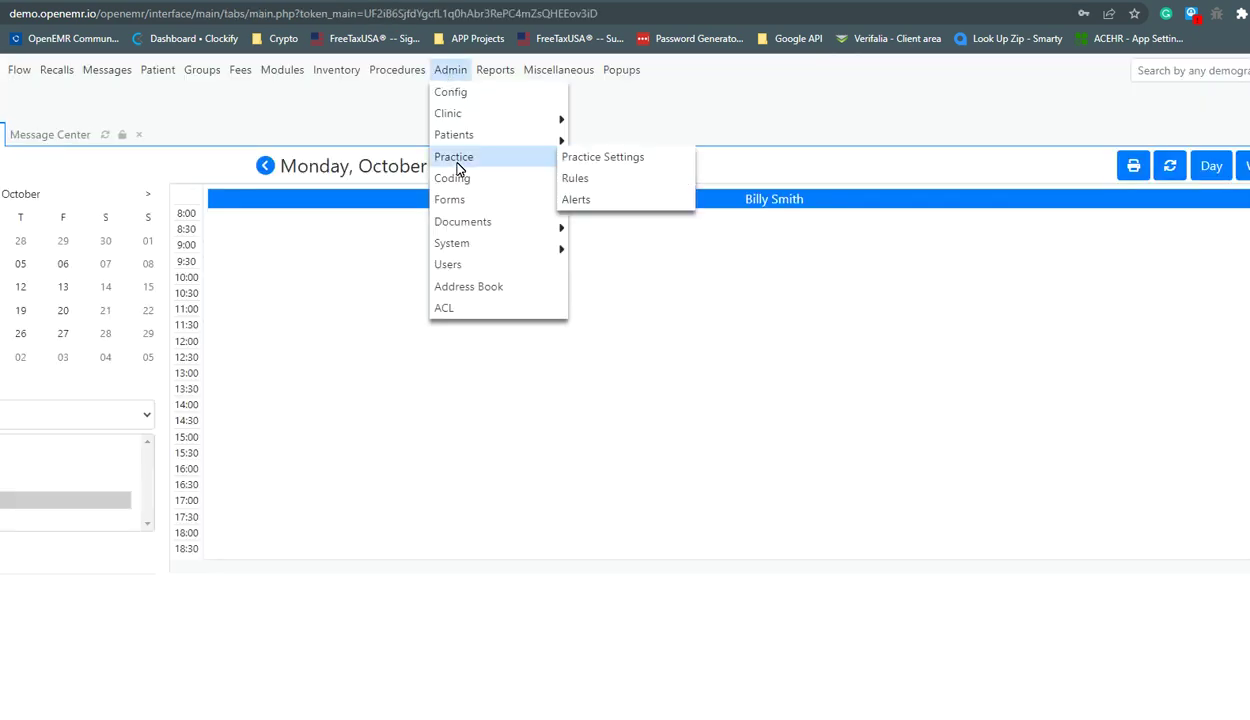
left_click(448, 266)
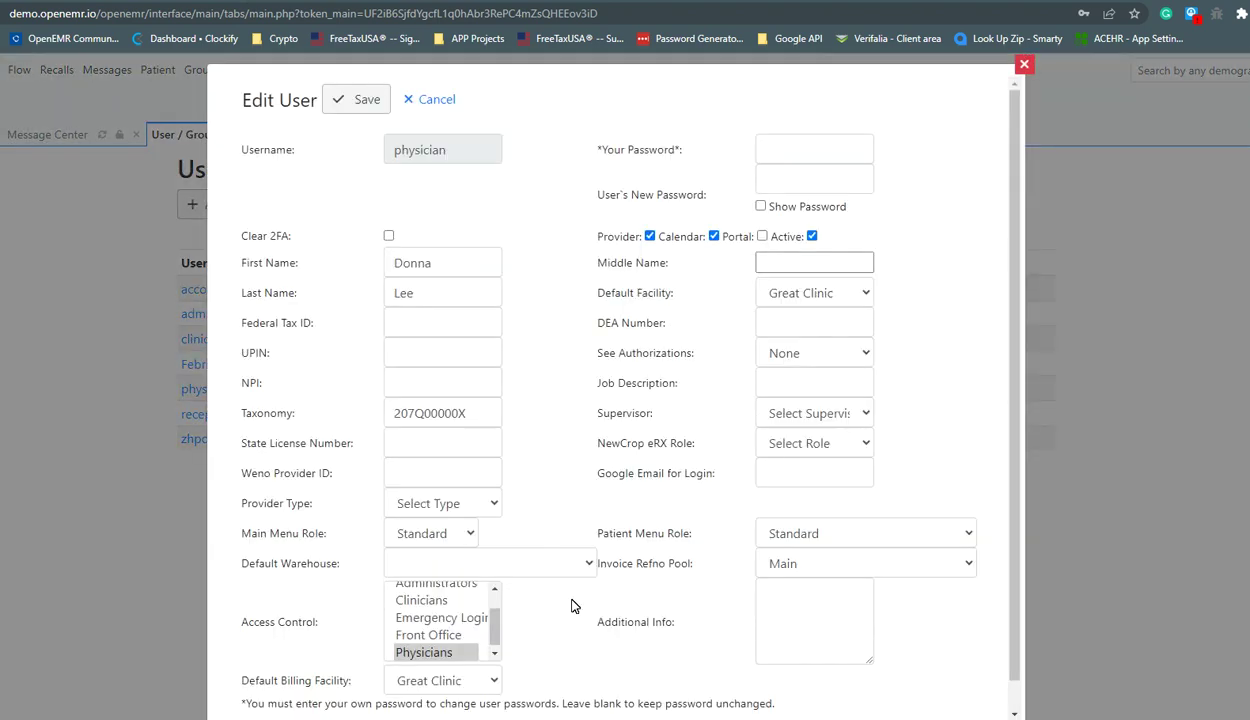
scroll(494, 627, "up", 2)
left_click(454, 592)
left_click(369, 105)
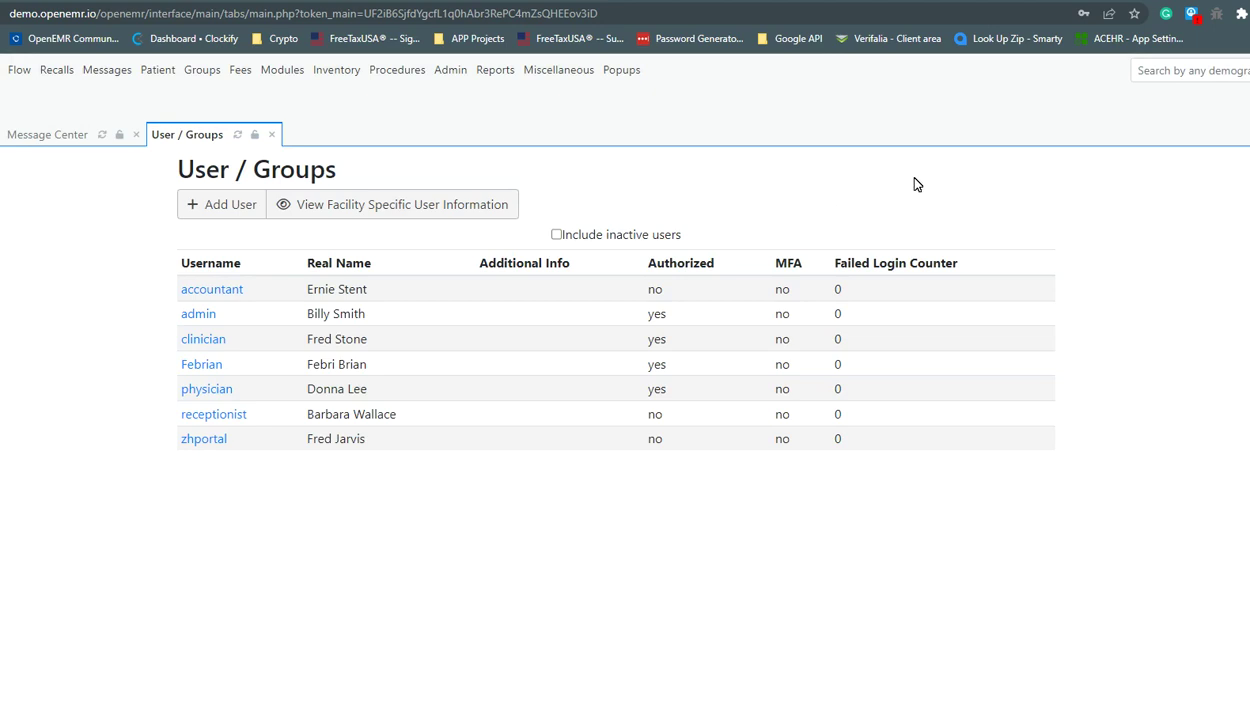
left_click(1245, 72)
left_click(1238, 244)
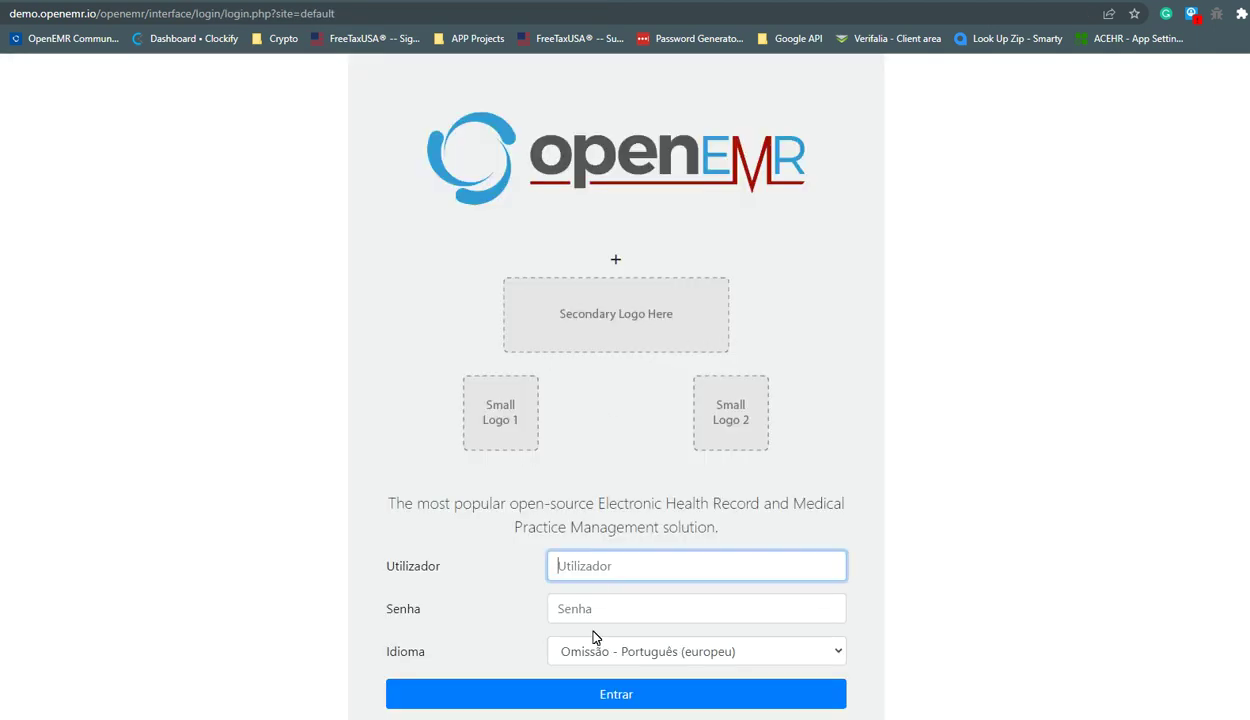
Log in as the physician user in English (Standard) and dismiss the browser's password warning
left_click(586, 651)
left_click(604, 575)
left_click(556, 565)
type("physician")
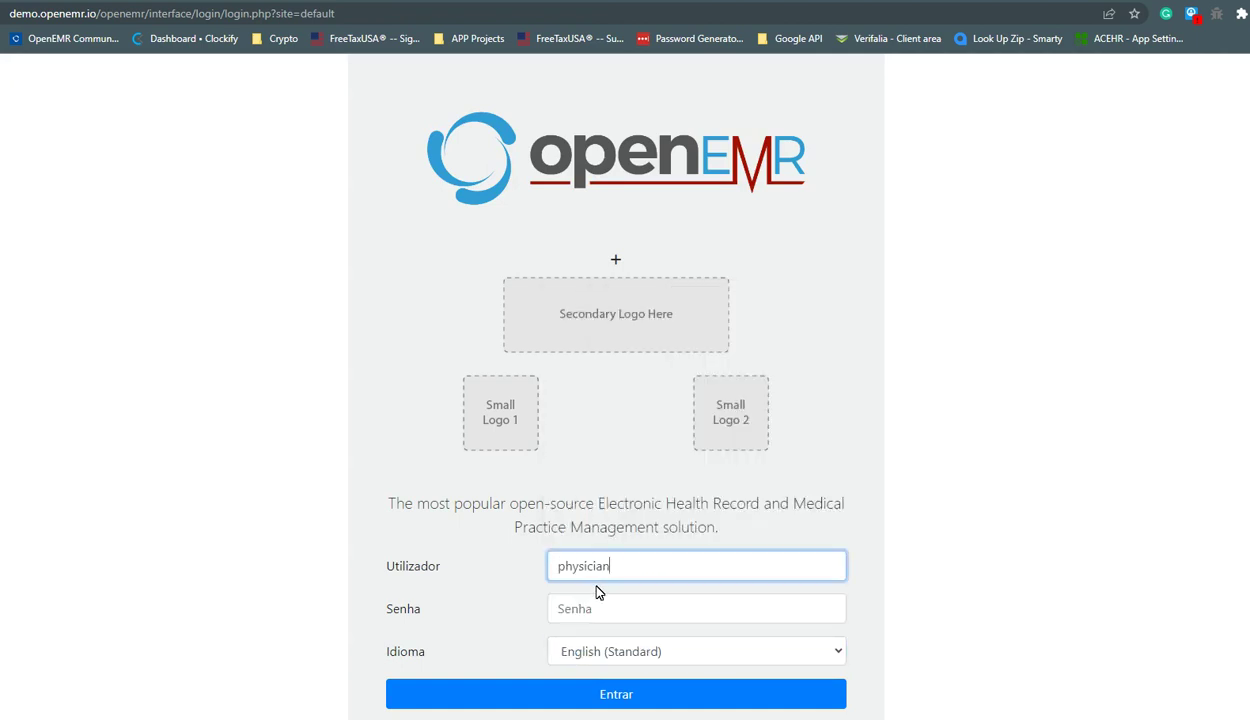
left_click(590, 605)
type("physician")
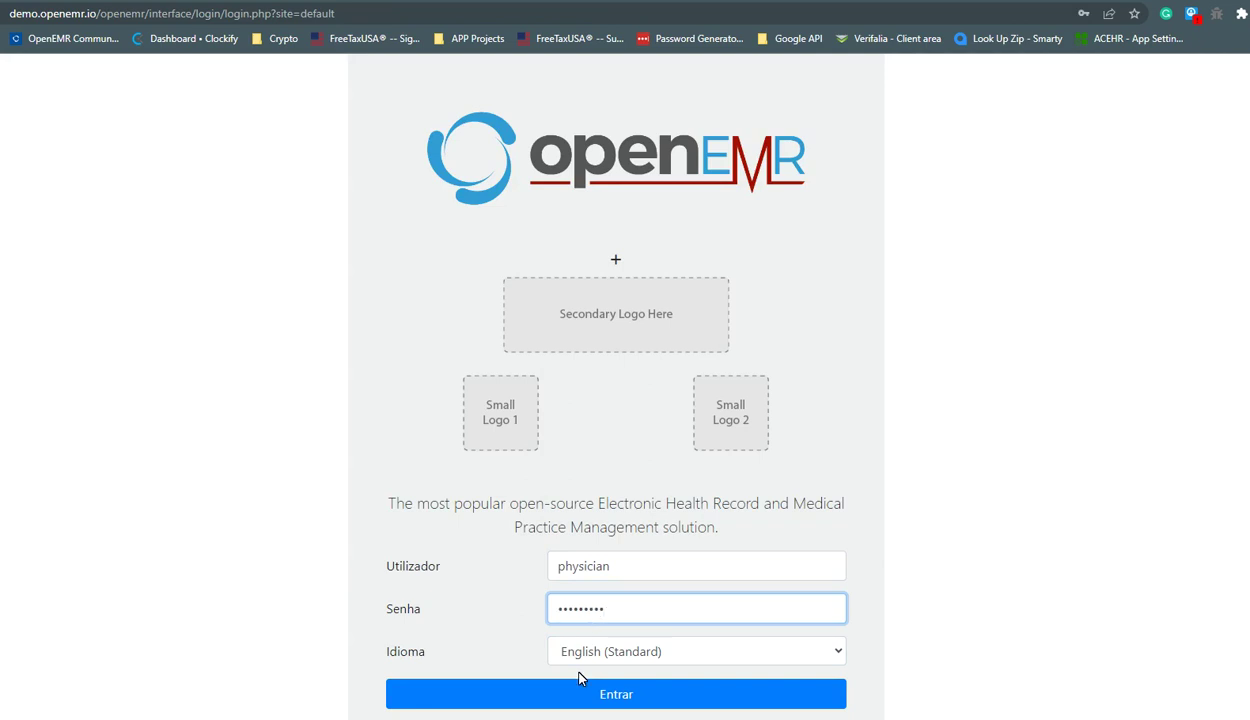
left_click(603, 692)
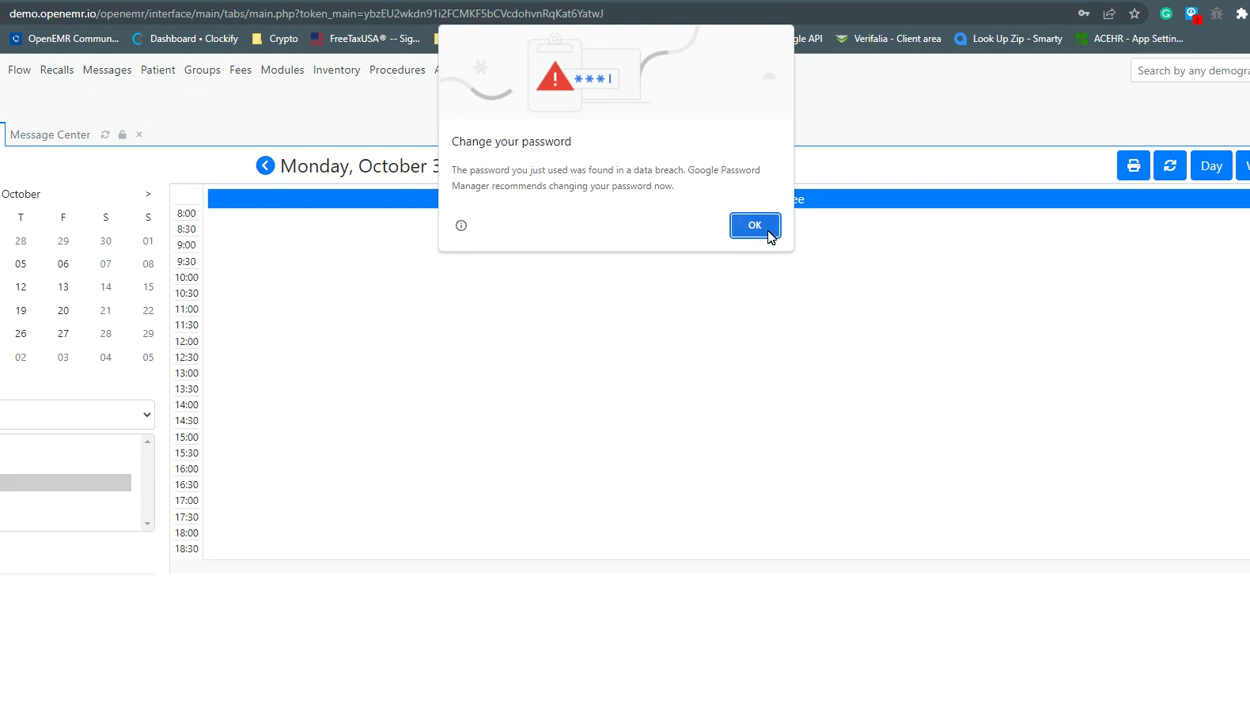
left_click(765, 229)
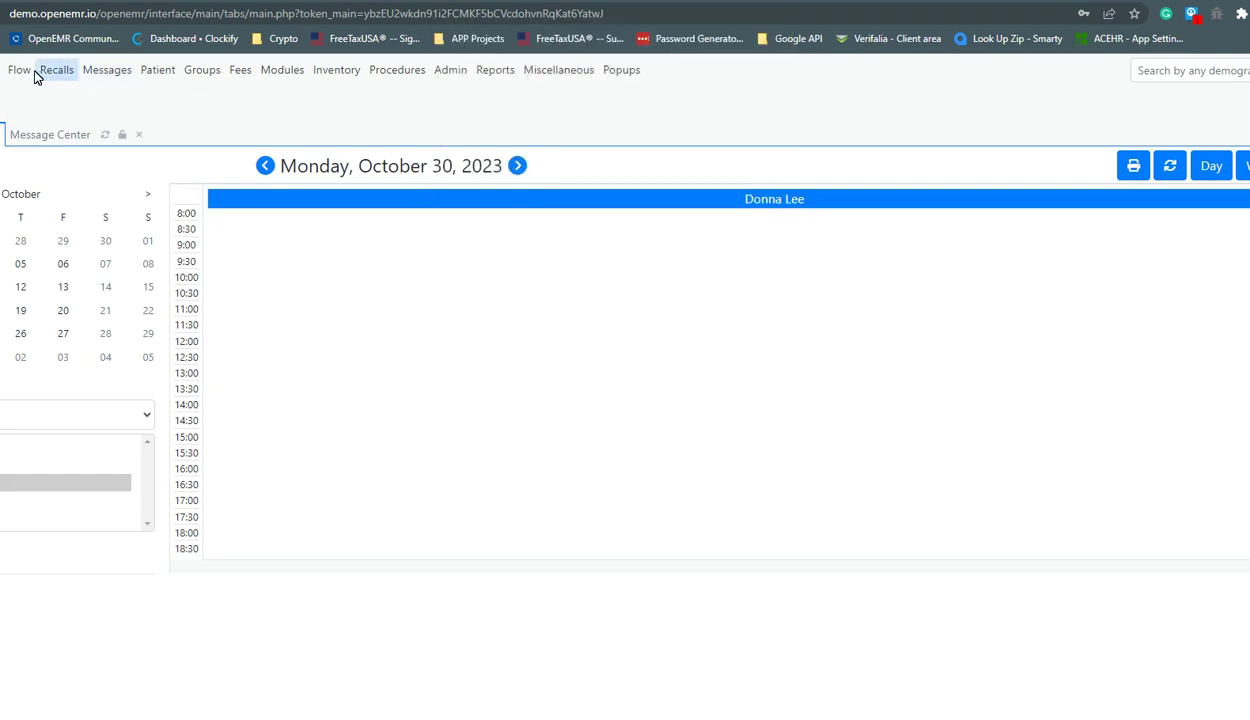
Open the patient's 01/02/2014 encounter from Visit History and edit its SOAP note
left_click(2, 70)
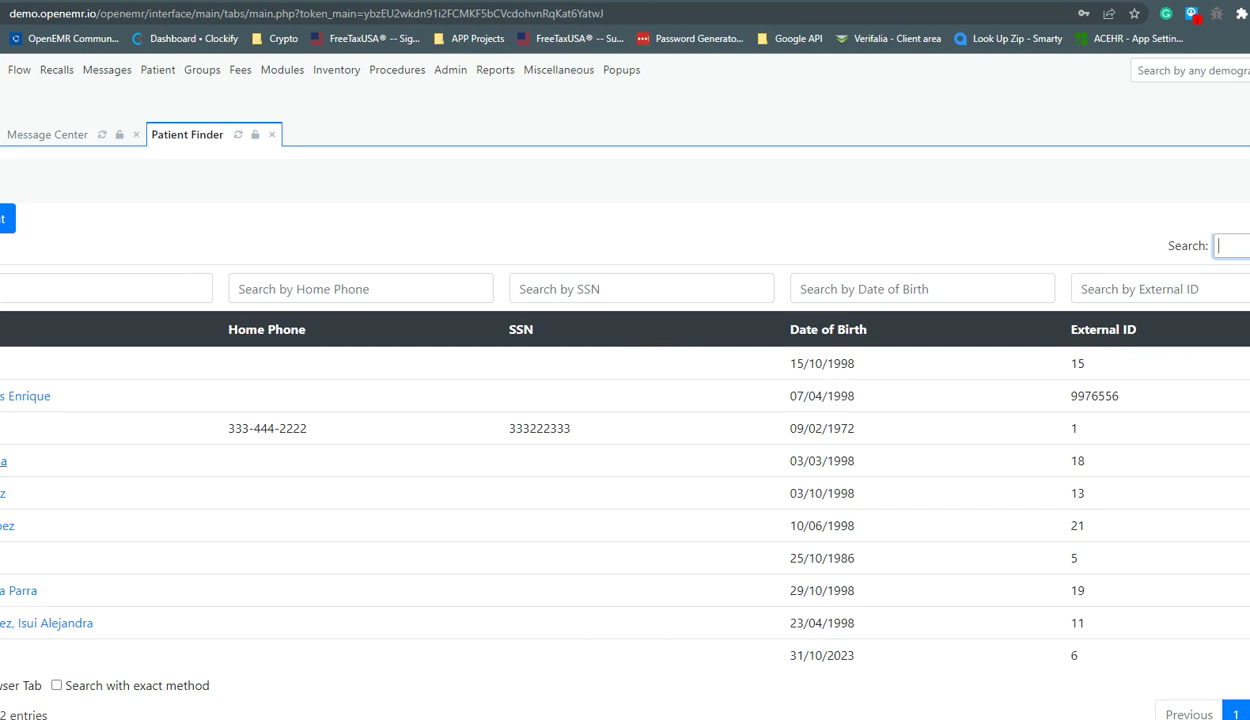
left_click(514, 428)
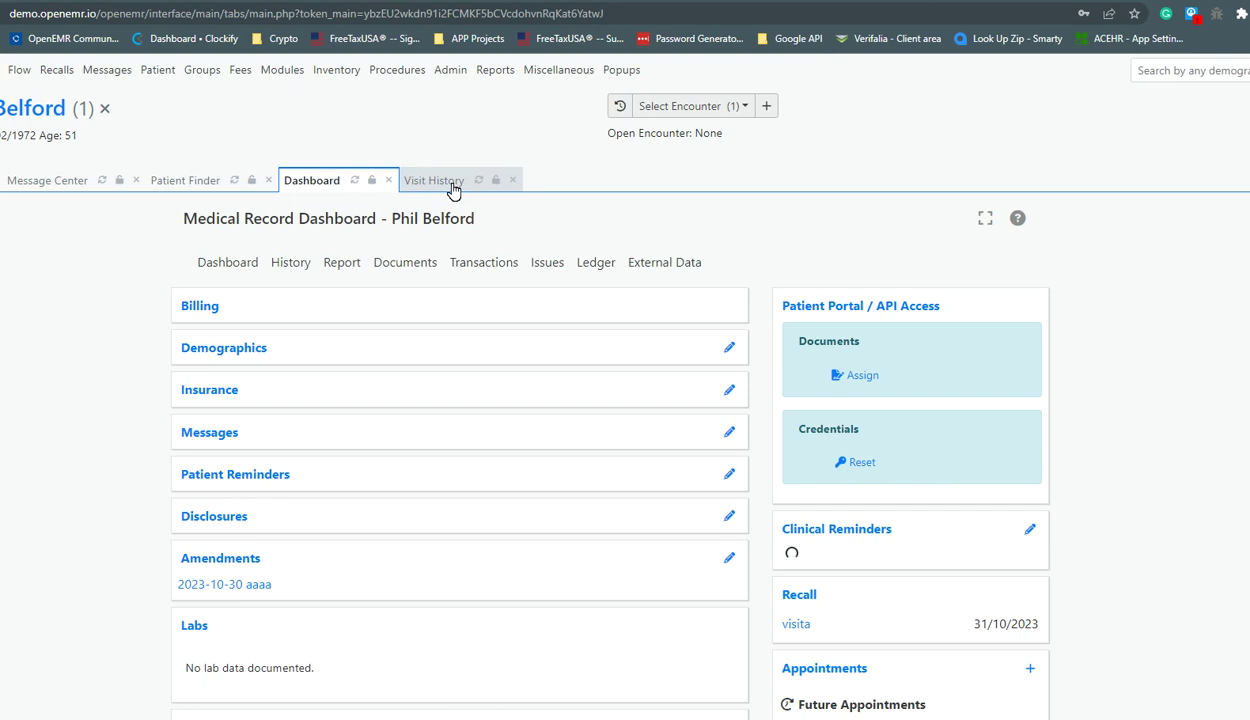
left_click(451, 184)
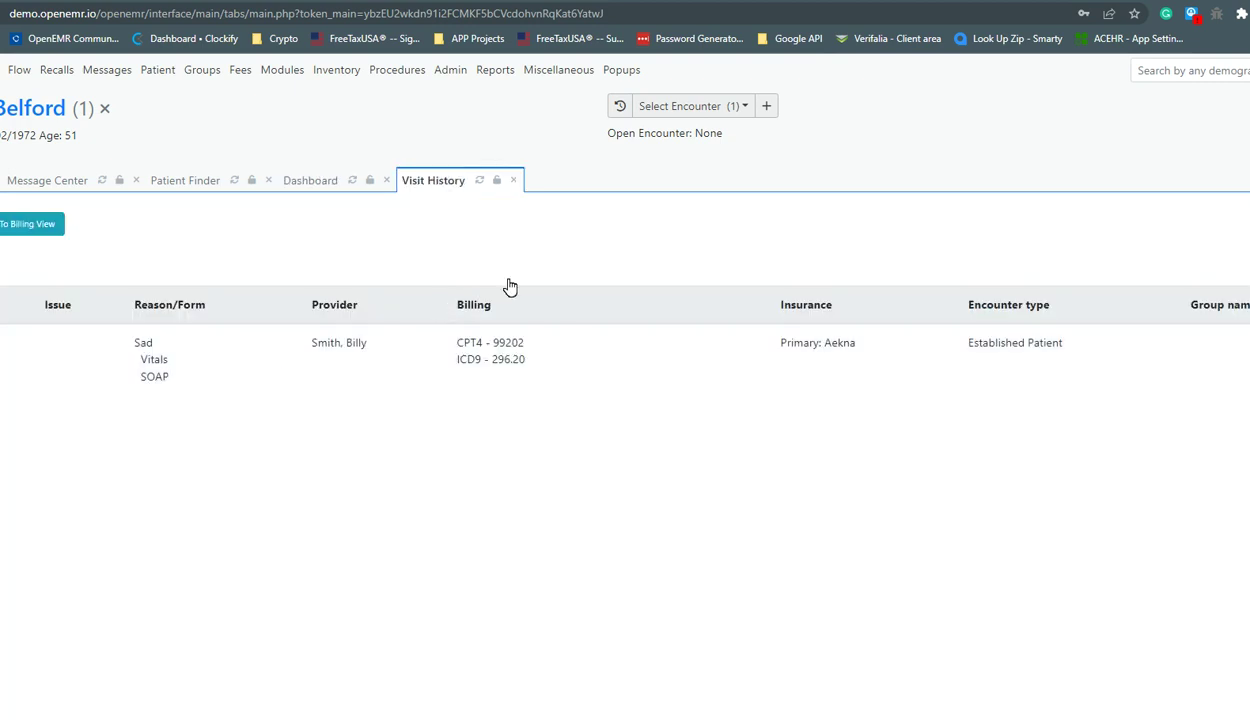
left_click(506, 290)
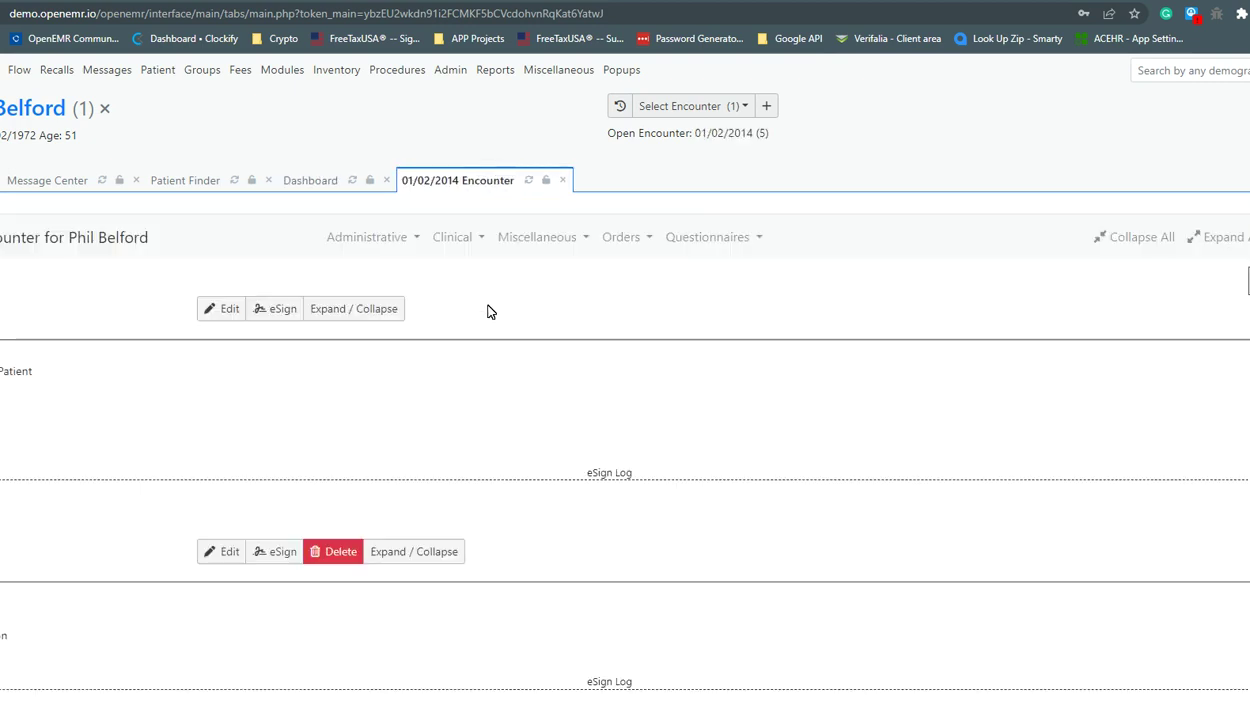
left_click(233, 552)
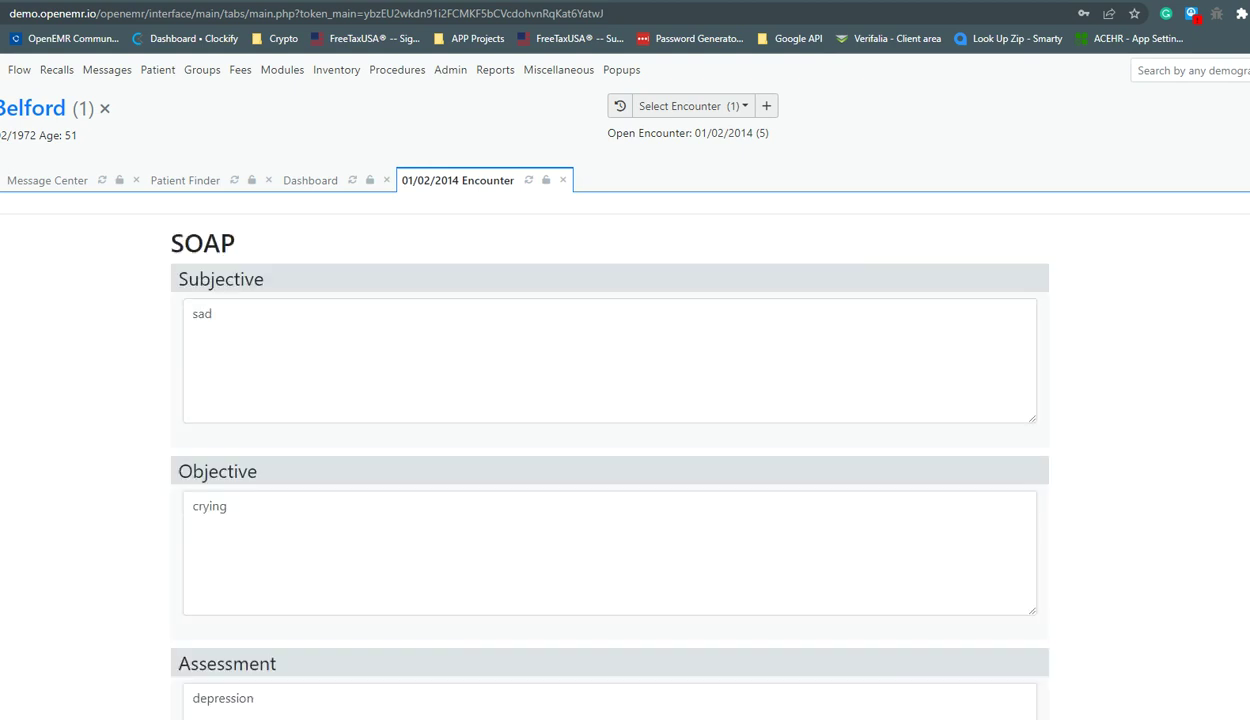
From the Subjective templates, open Personalize, set context to Subjective and select admin->Treatments
double_click(600, 353)
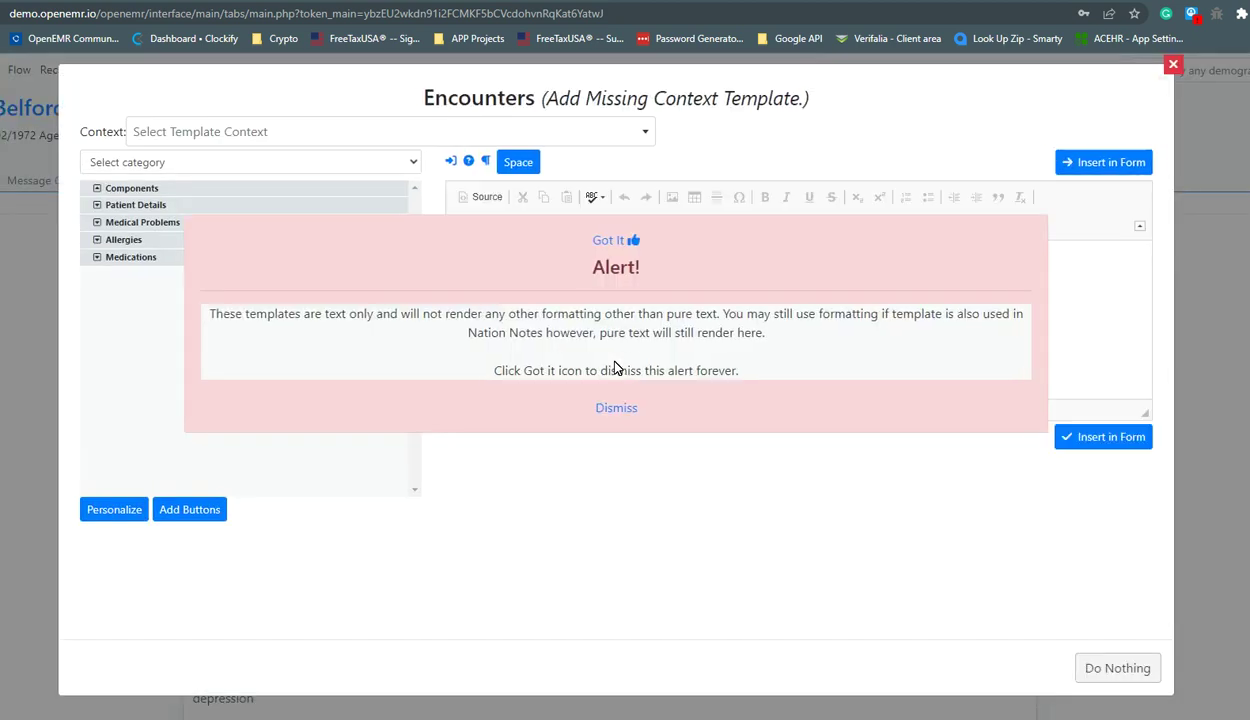
left_click(600, 408)
left_click(135, 515)
left_click(502, 132)
left_click(578, 173)
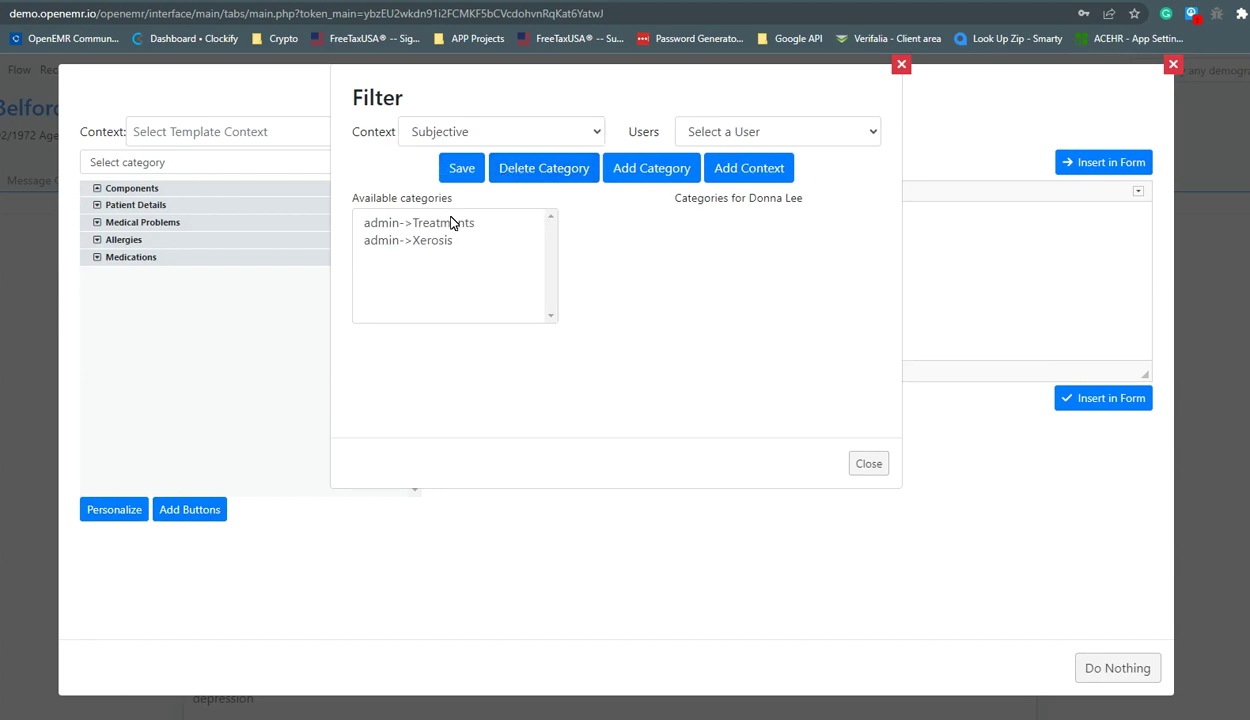
left_click(444, 222)
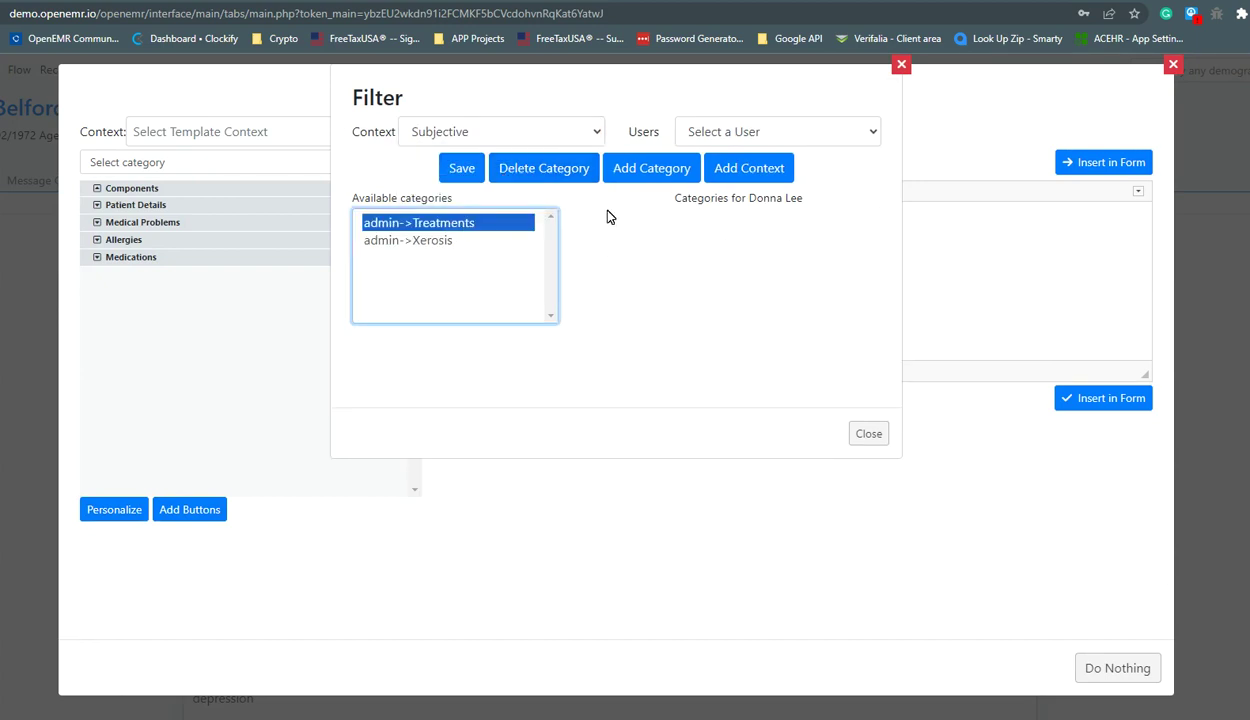